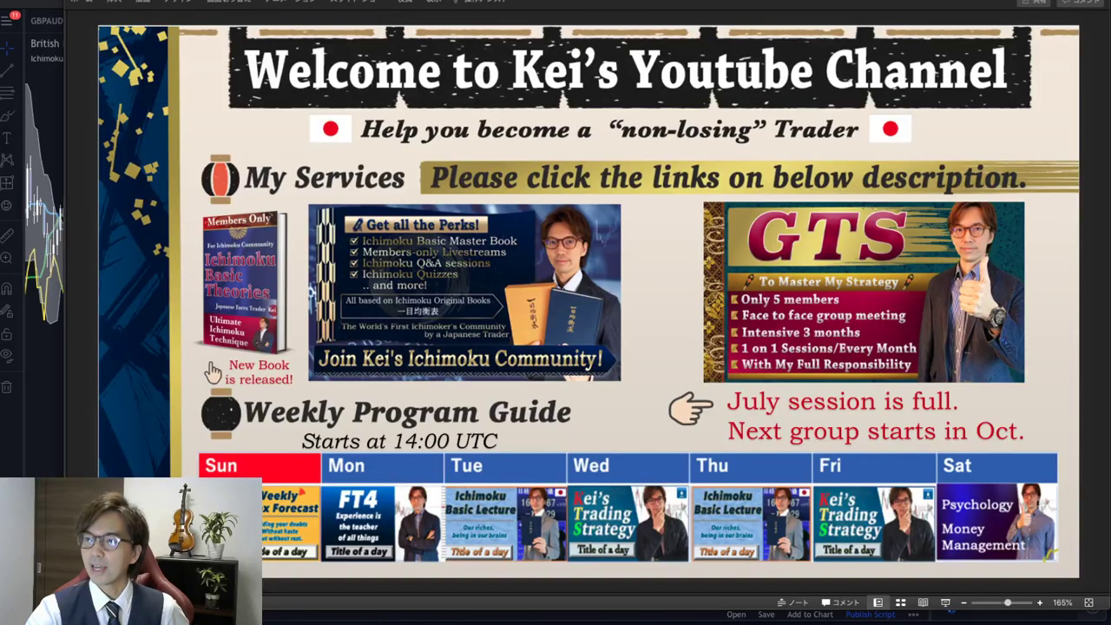
pyautogui.moveTo(846, 620); pyautogui.dragTo(714, 43)
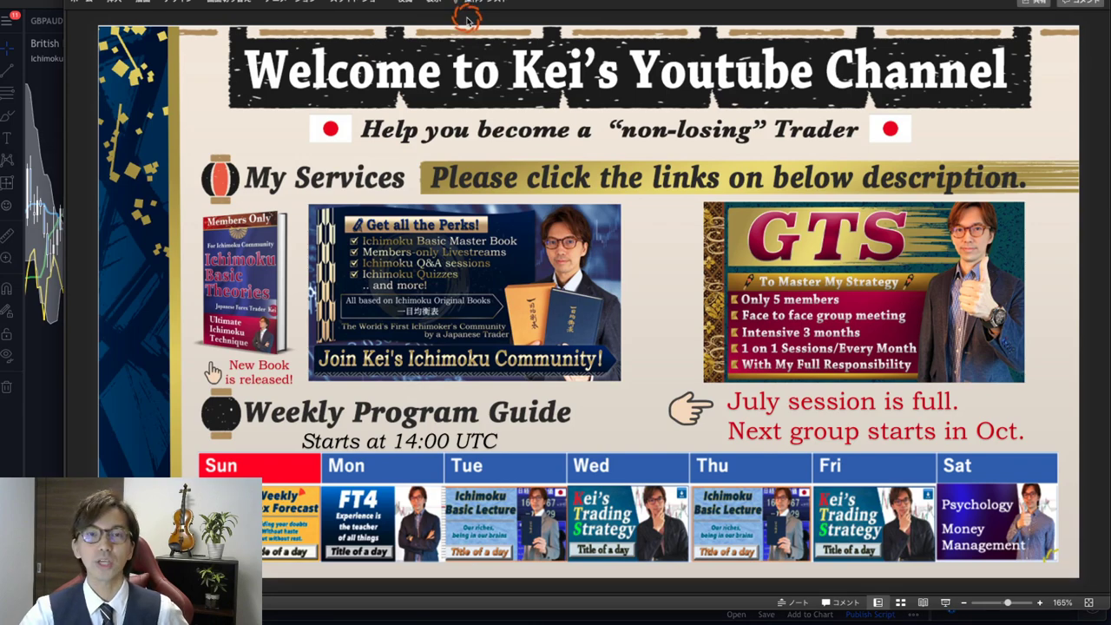
pyautogui.press('Right')
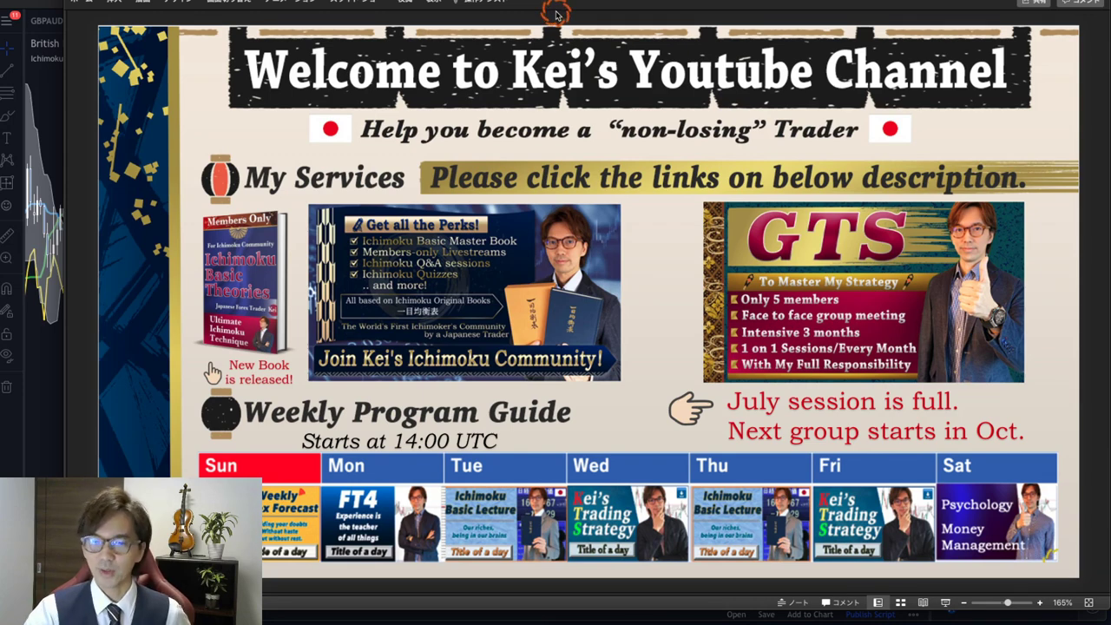
# - Switch to the TradingView chart and temporarily mark GBPAUD's daily cloud and green line with upward arrows and the yellow line's end with a circle
pyautogui.click(57, 79)
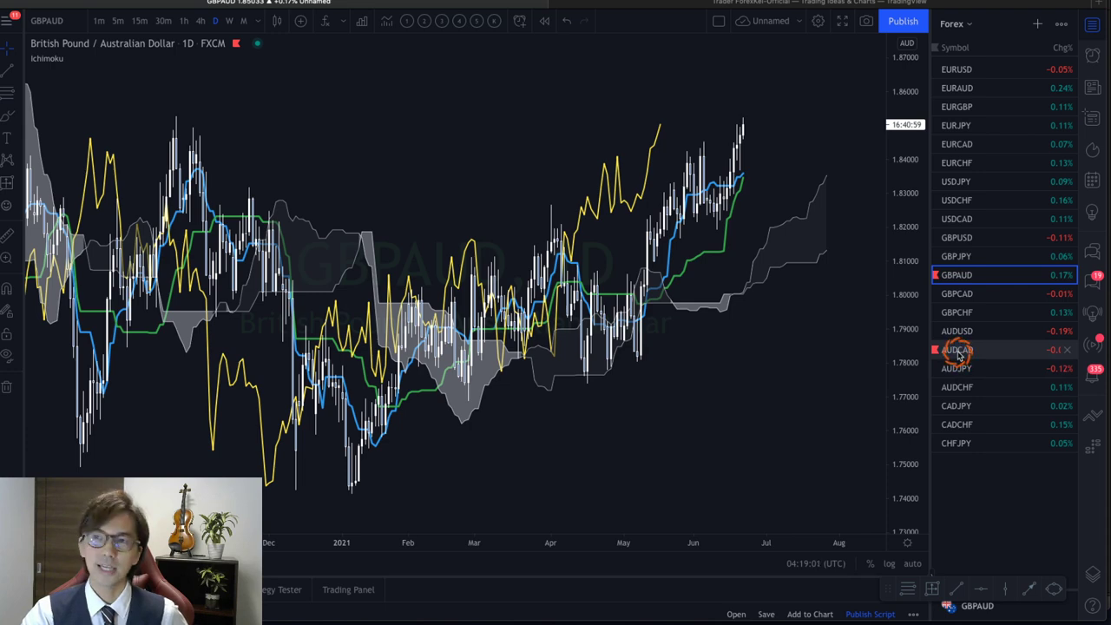
pyautogui.click(792, 385)
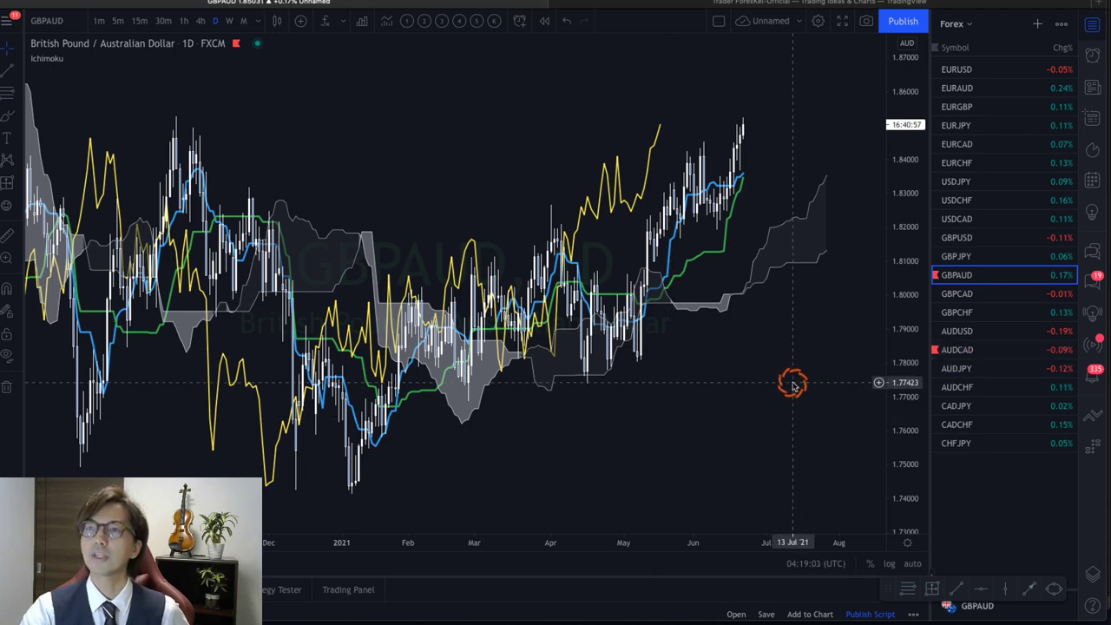
pyautogui.moveTo(703, 535); pyautogui.dragTo(527, 521)
pyautogui.moveTo(709, 298); pyautogui.dragTo(653, 268)
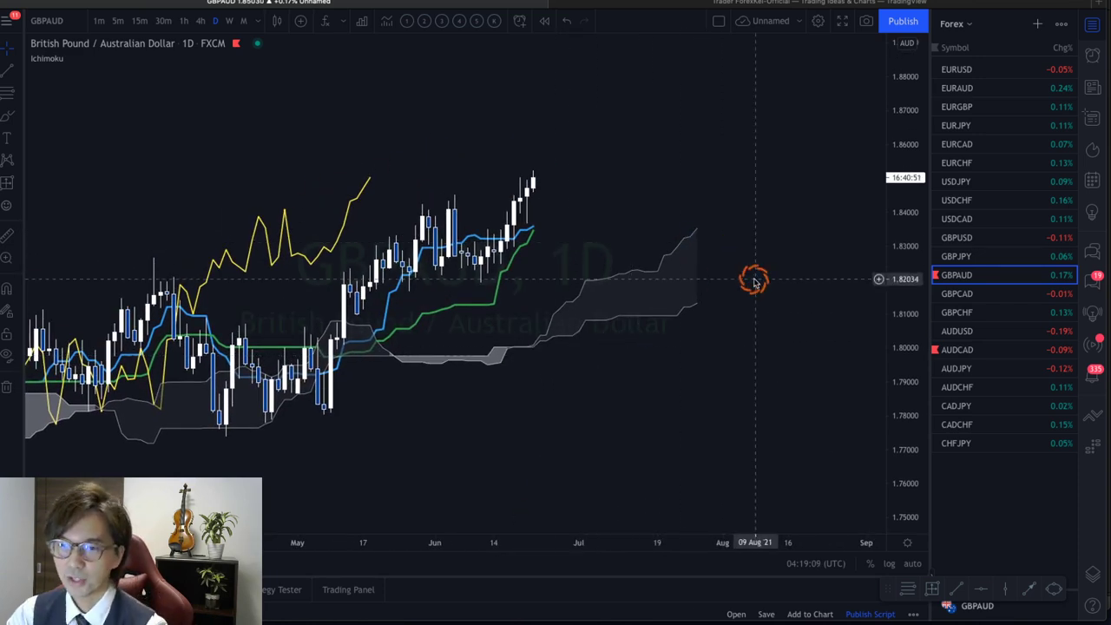
pyautogui.moveTo(926, 274); pyautogui.dragTo(911, 313)
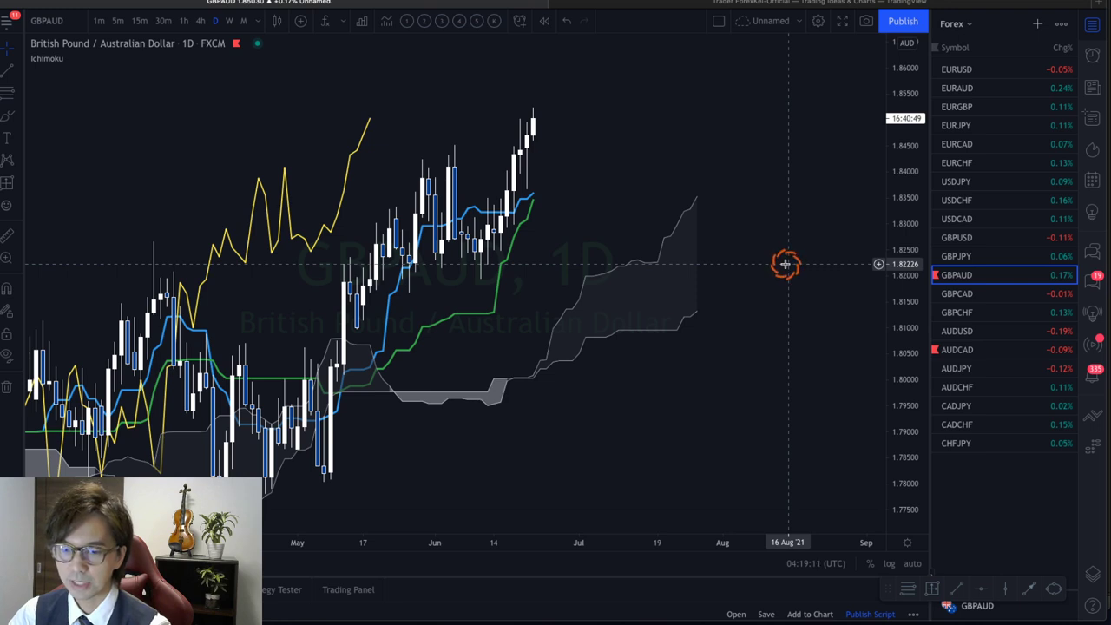
pyautogui.moveTo(679, 376); pyautogui.dragTo(720, 326)
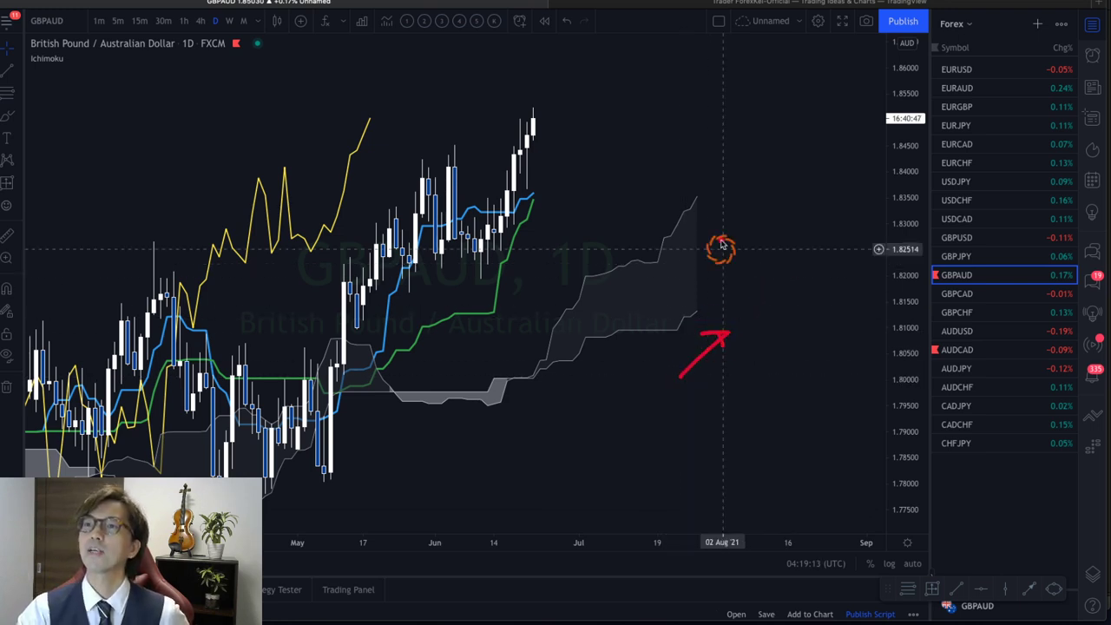
pyautogui.moveTo(644, 211)
pyautogui.mouseDown()
pyautogui.moveTo(669, 161)
pyautogui.moveTo(681, 174)
pyautogui.mouseUp()
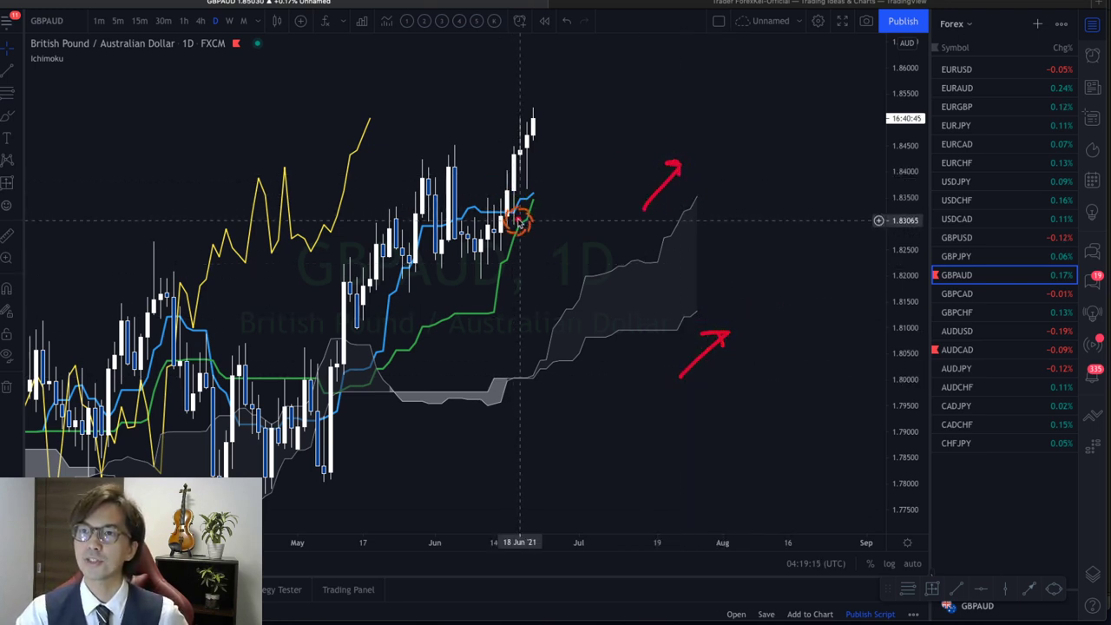
pyautogui.moveTo(532, 247)
pyautogui.mouseDown()
pyautogui.moveTo(541, 223)
pyautogui.moveTo(550, 235)
pyautogui.mouseUp()
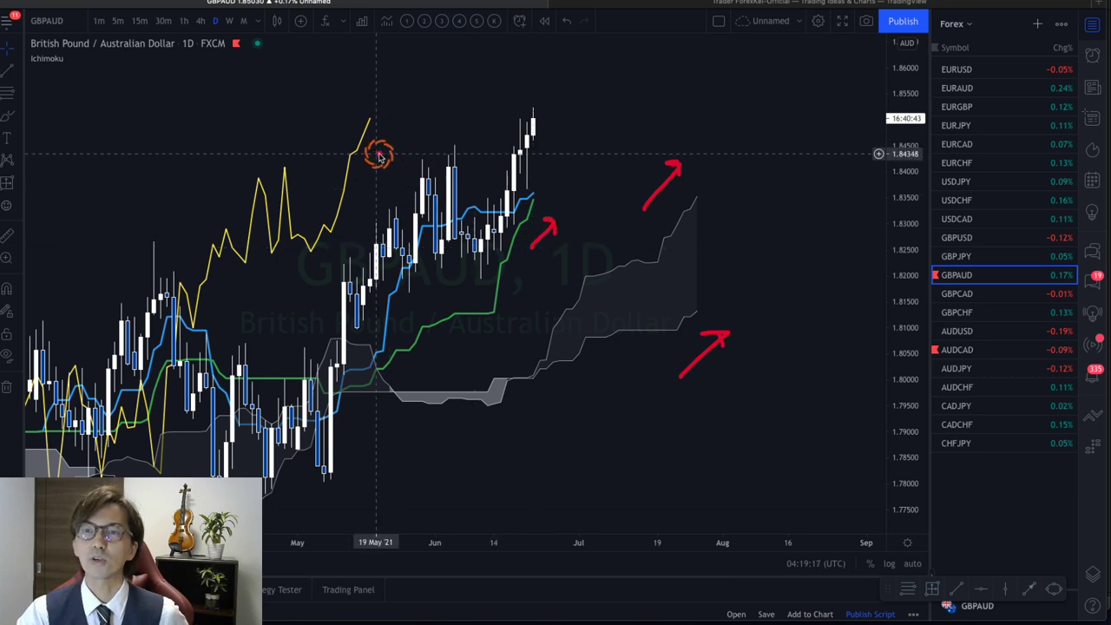
pyautogui.moveTo(358, 154)
pyautogui.mouseDown()
pyautogui.moveTo(387, 112)
pyautogui.moveTo(390, 149)
pyautogui.mouseUp()
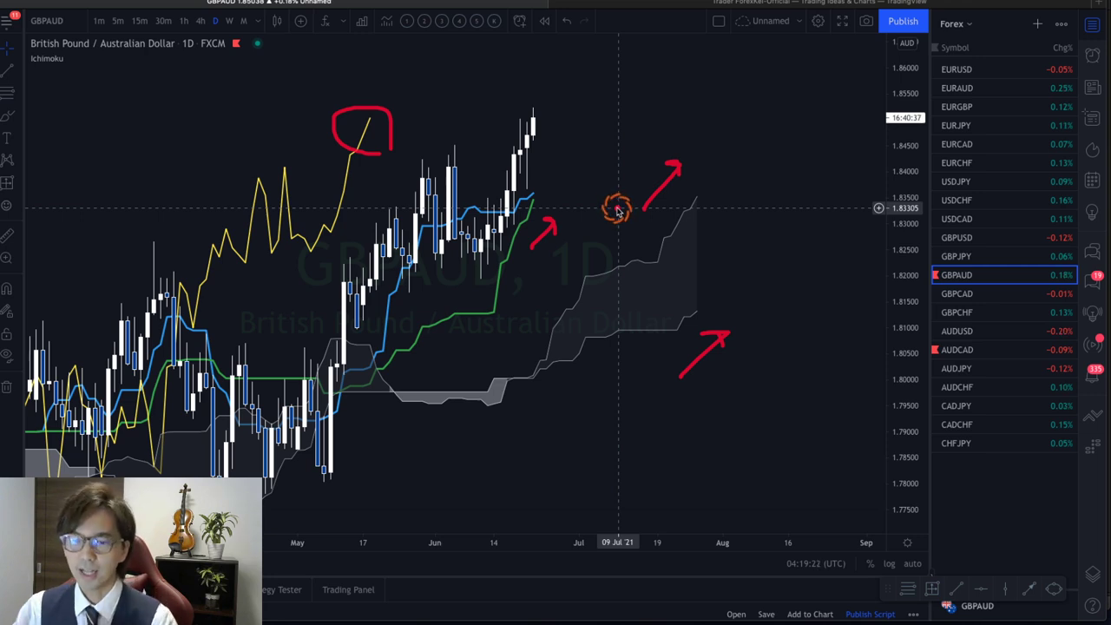
pyautogui.press('Escape')
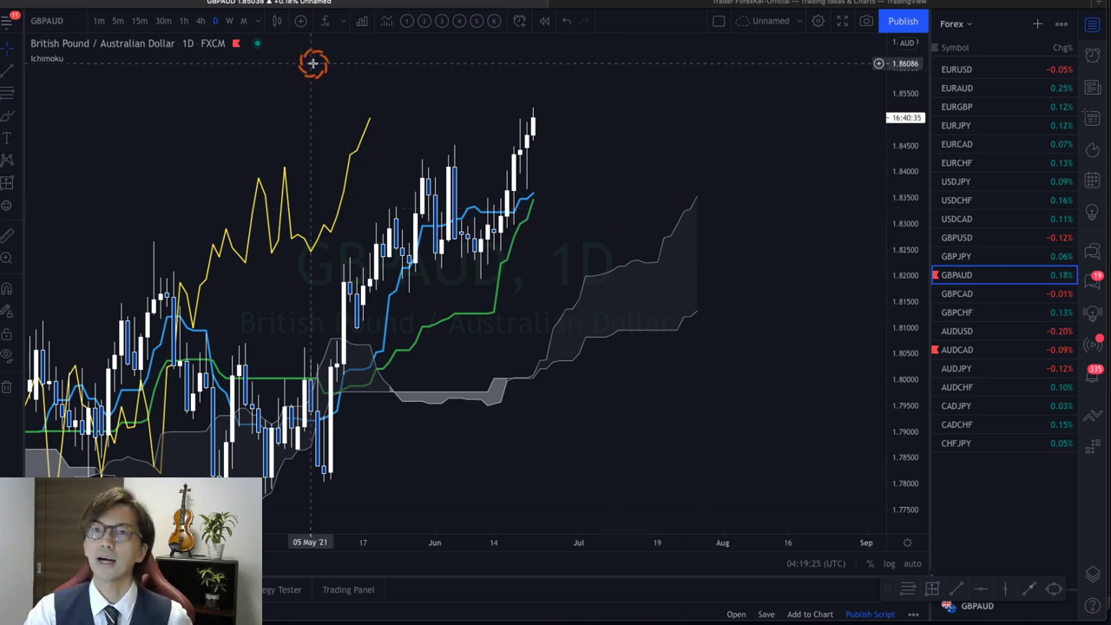
# - Show GBPAUD on the 1h timeframe and temporarily mark the cloud, green line and latest candles with arrows and the yellow line's end with a circle
pyautogui.click(184, 19)
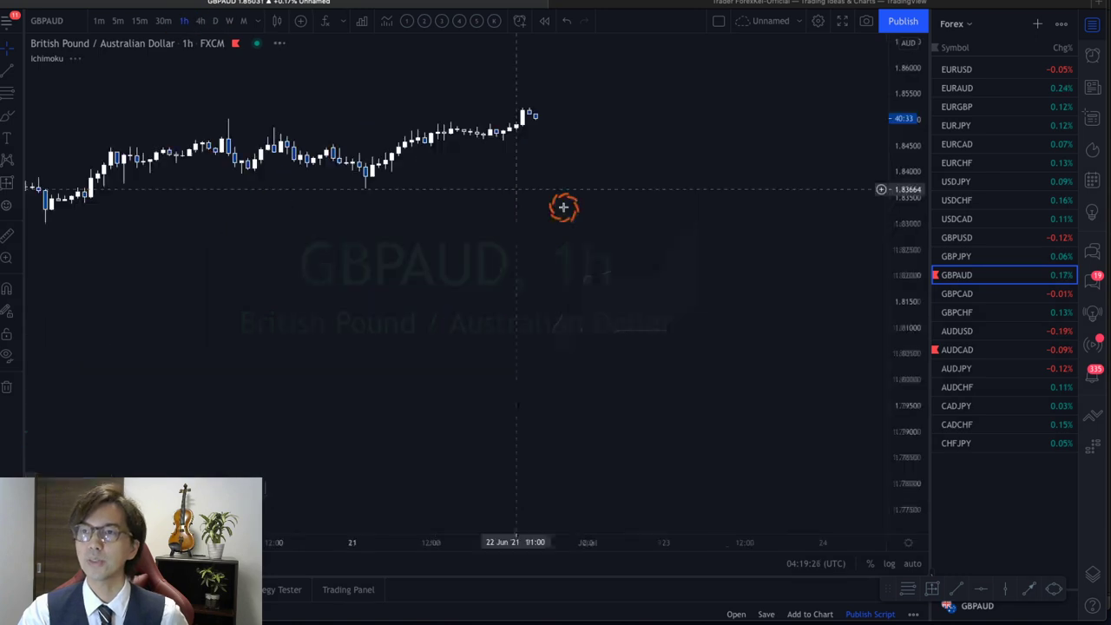
pyautogui.moveTo(885, 407); pyautogui.dragTo(635, 453)
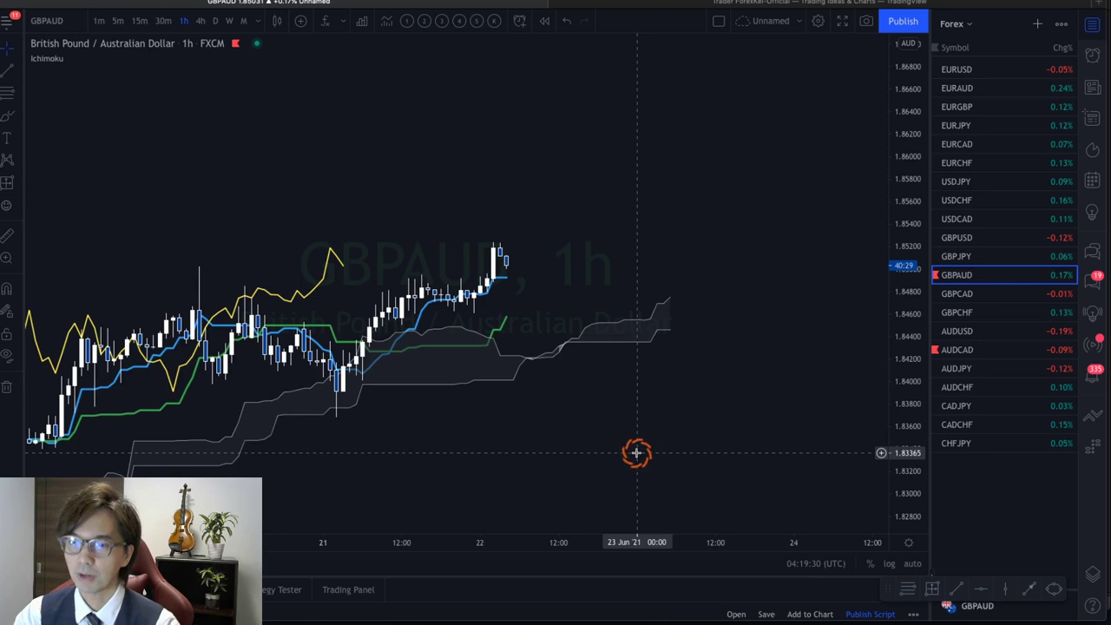
pyautogui.moveTo(873, 464); pyautogui.dragTo(789, 290)
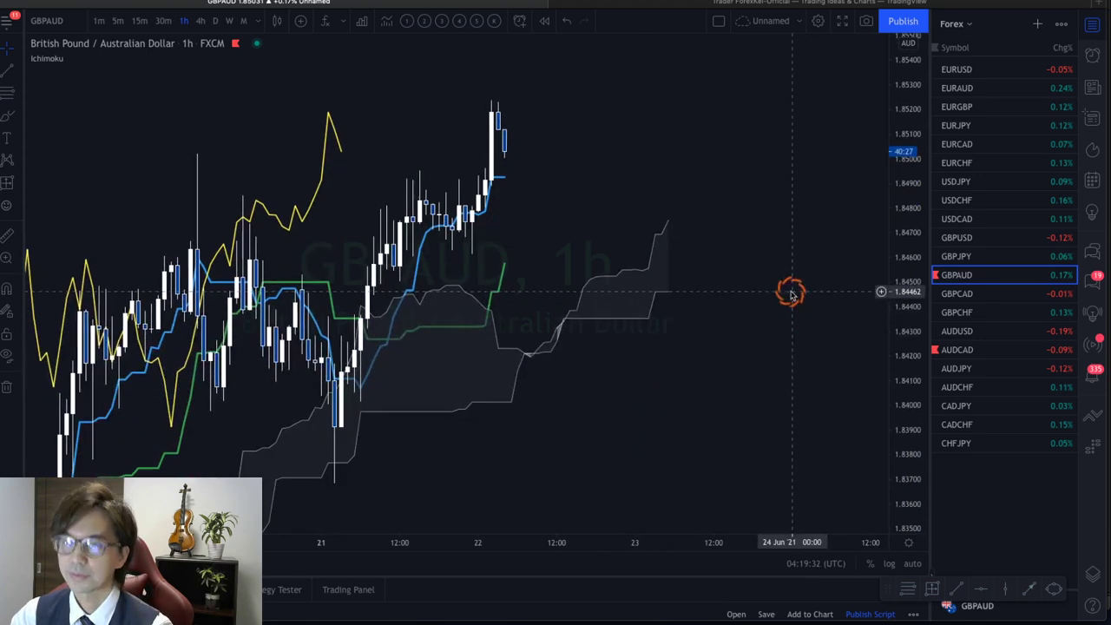
pyautogui.moveTo(642, 320); pyautogui.dragTo(699, 320)
pyautogui.moveTo(603, 258); pyautogui.dragTo(638, 202)
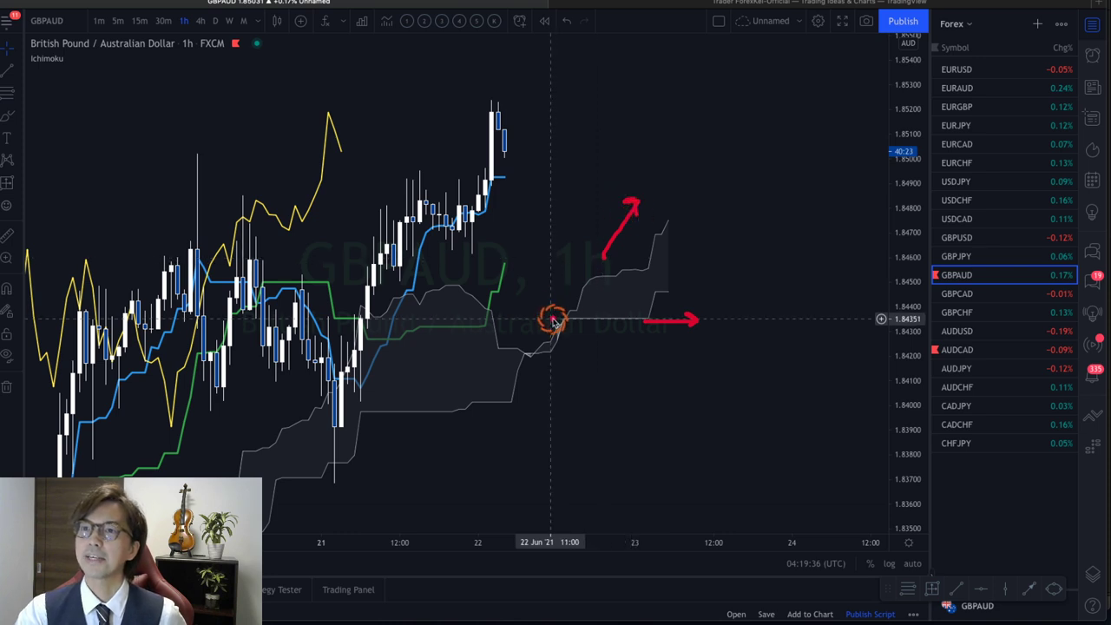
pyautogui.moveTo(513, 334); pyautogui.dragTo(545, 274)
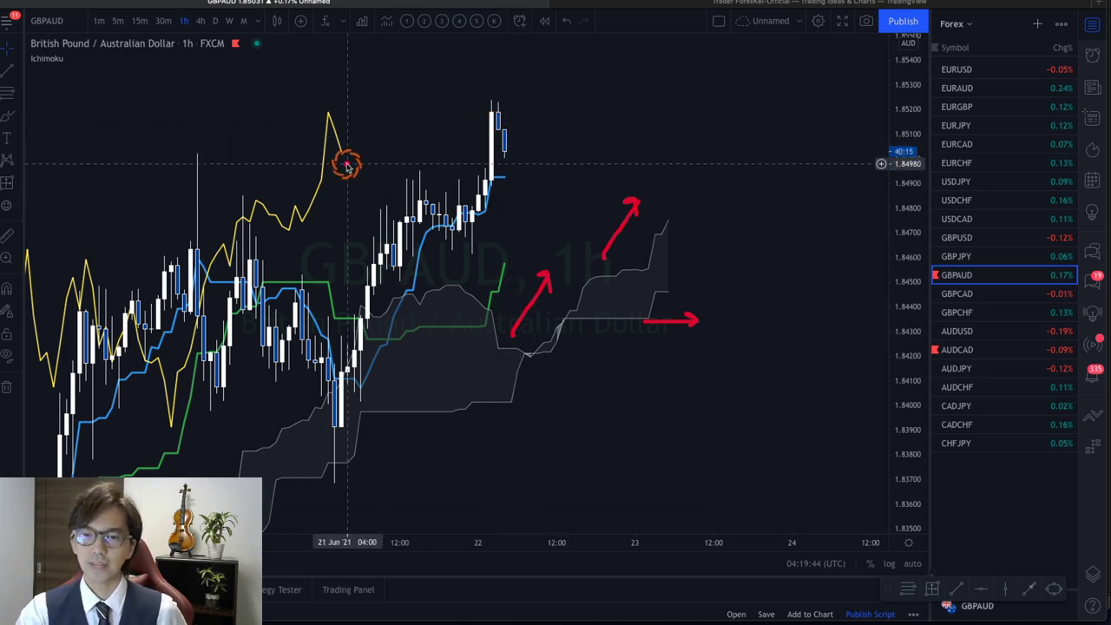
pyautogui.moveTo(345, 165)
pyautogui.mouseDown()
pyautogui.moveTo(352, 104)
pyautogui.moveTo(364, 166)
pyautogui.mouseUp()
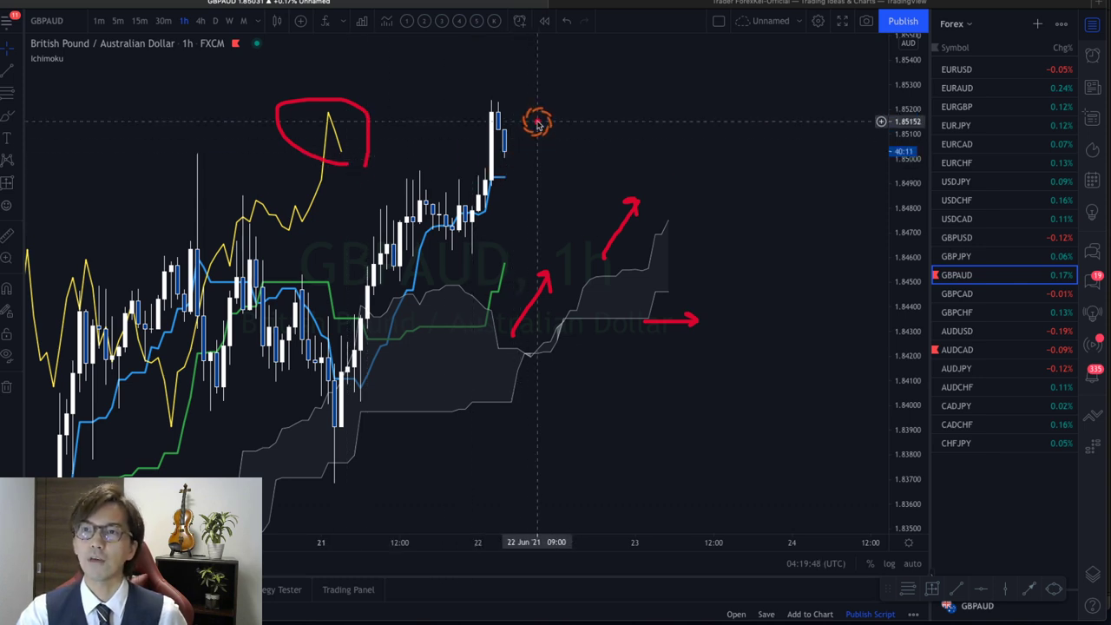
pyautogui.moveTo(519, 149)
pyautogui.mouseDown()
pyautogui.moveTo(578, 55)
pyautogui.moveTo(581, 71)
pyautogui.mouseUp()
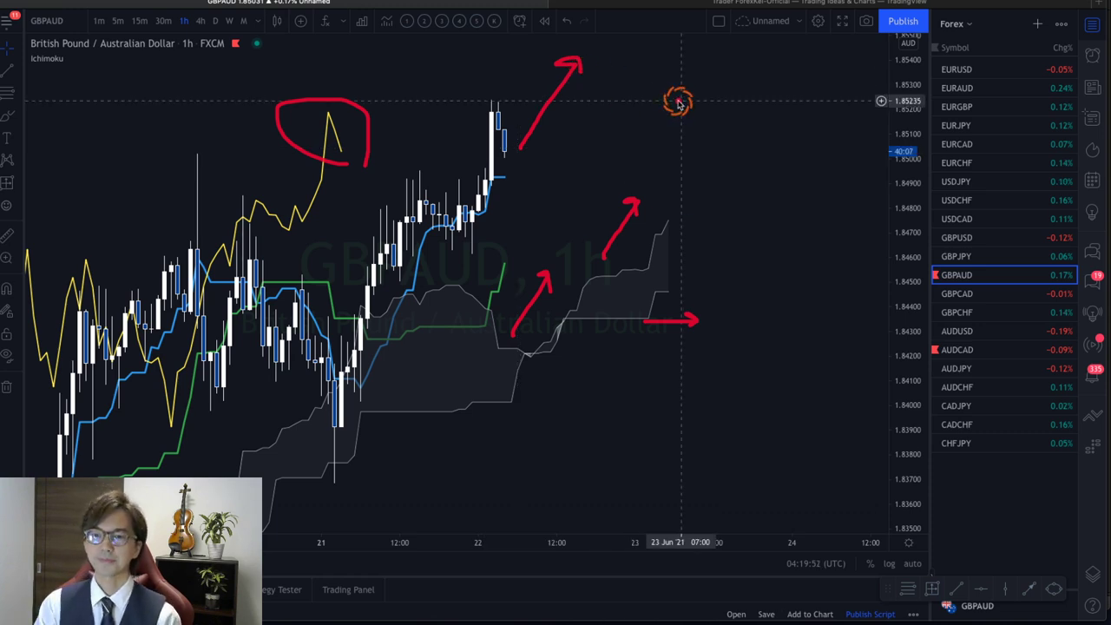
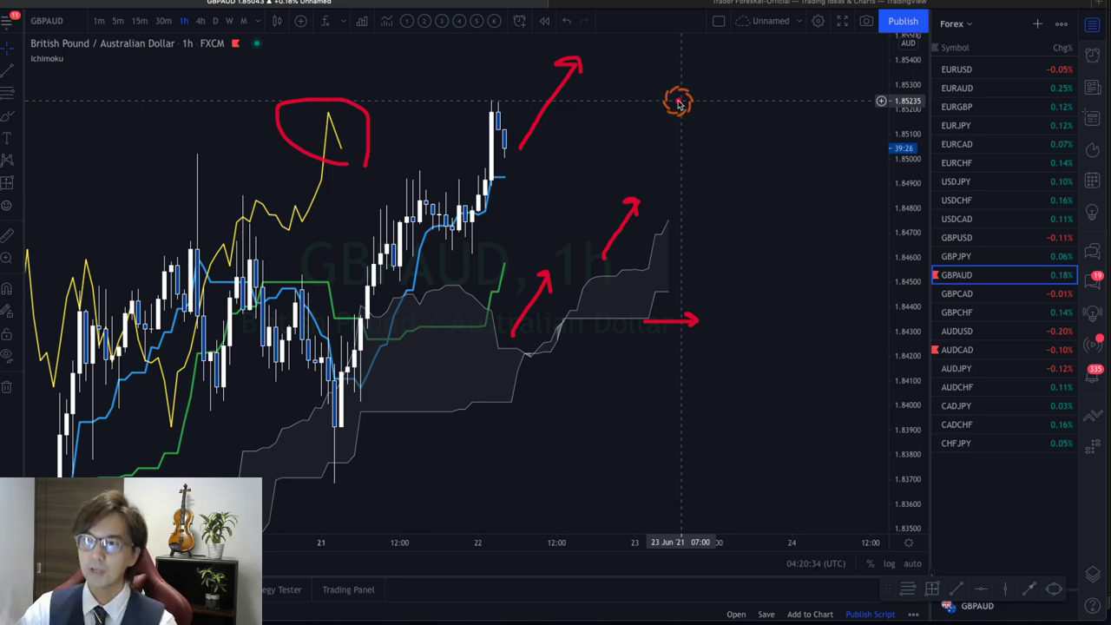
pyautogui.press('Escape')
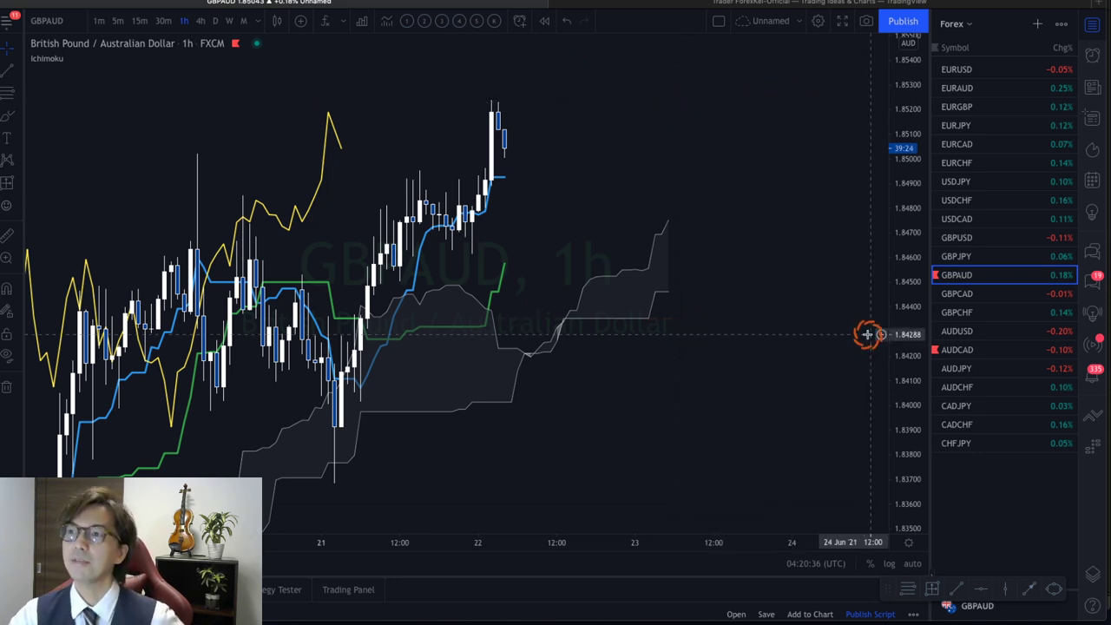
# - Show AUDCAD on the daily timeframe and temporarily mark the cloud and green line with downward arrows, circling the cloud and the yellow line's end
pyautogui.click(946, 351)
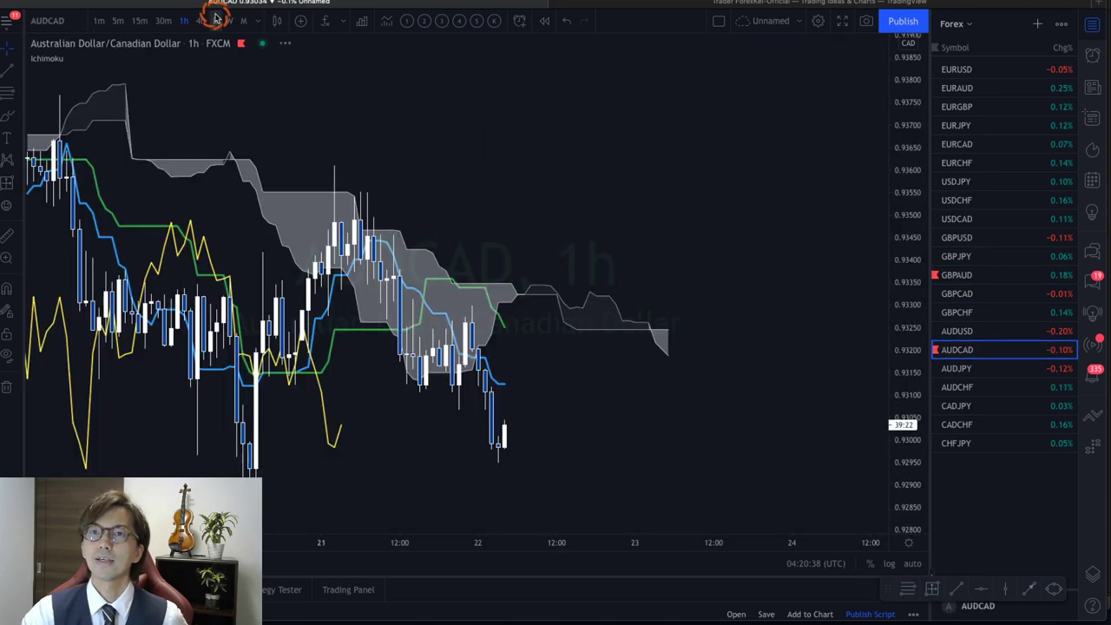
pyautogui.moveTo(907, 86); pyautogui.dragTo(897, 349)
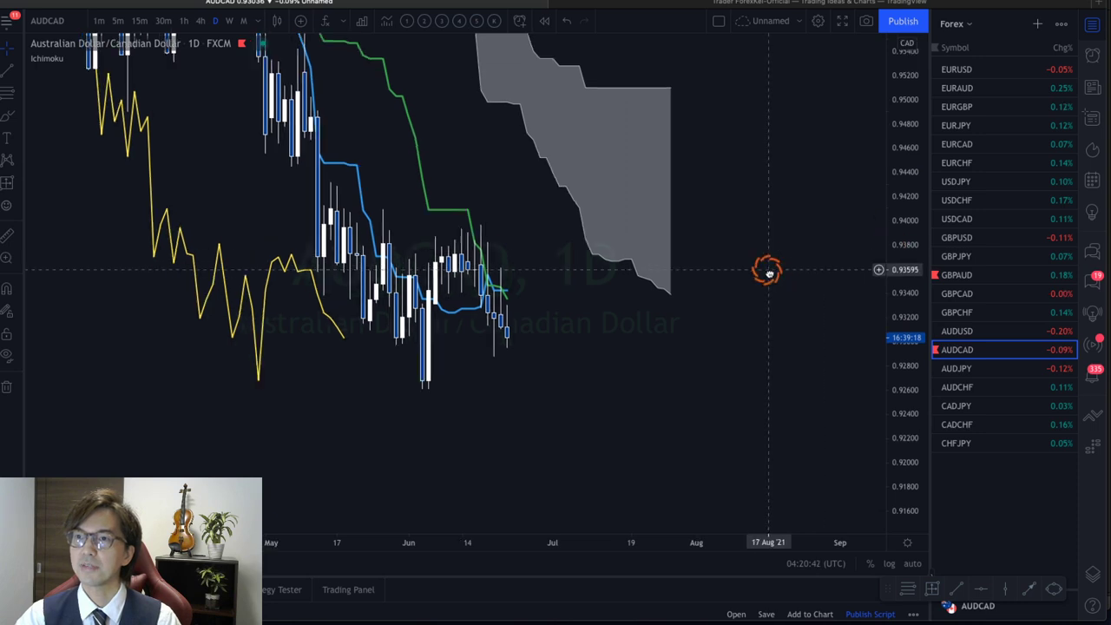
pyautogui.moveTo(620, 130); pyautogui.dragTo(742, 247)
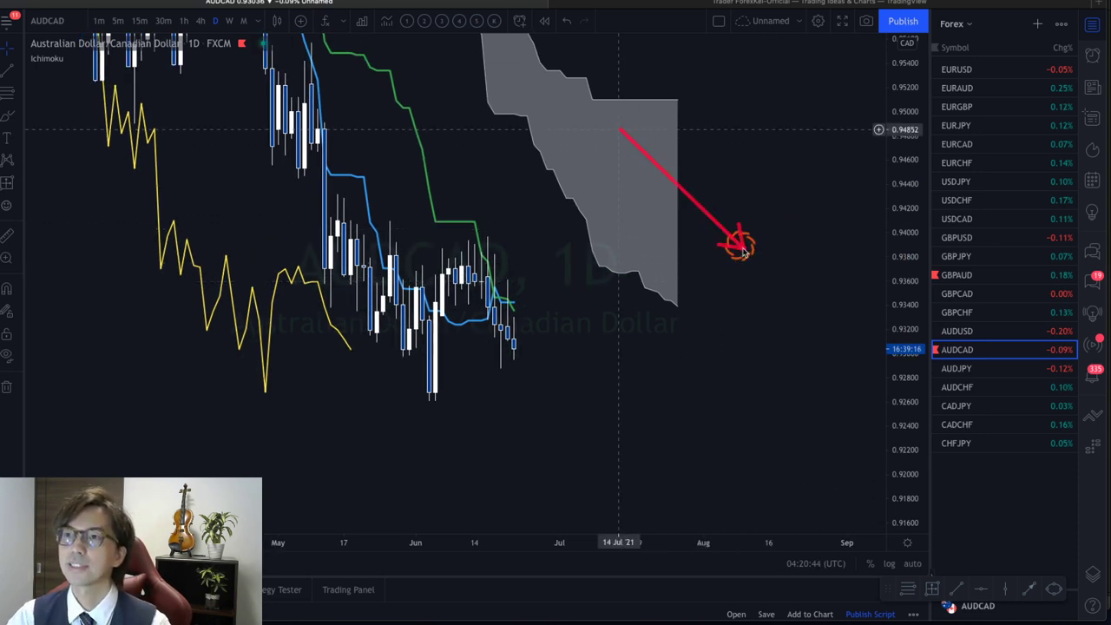
pyautogui.moveTo(613, 297); pyautogui.dragTo(690, 360)
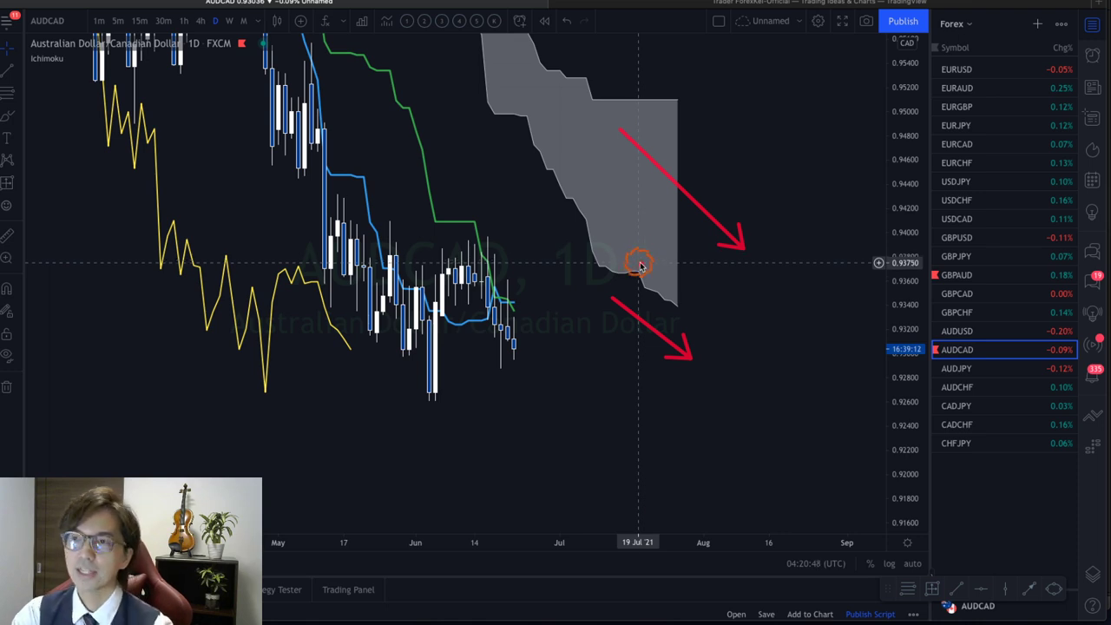
pyautogui.moveTo(644, 272)
pyautogui.mouseDown()
pyautogui.moveTo(587, 119)
pyautogui.moveTo(692, 134)
pyautogui.moveTo(668, 248)
pyautogui.mouseUp()
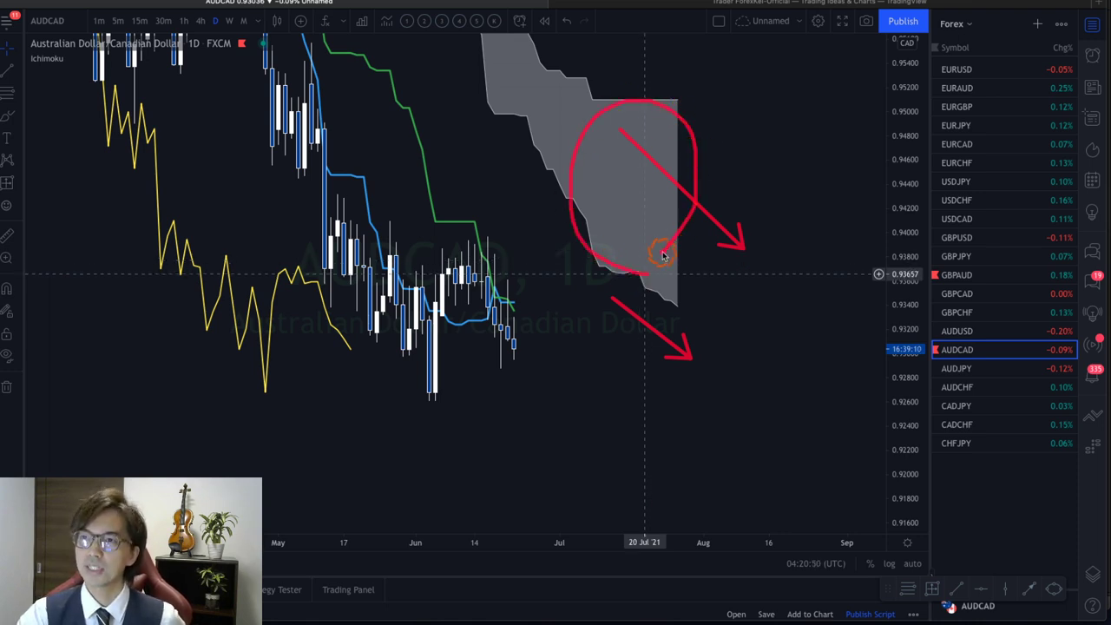
pyautogui.click(705, 277)
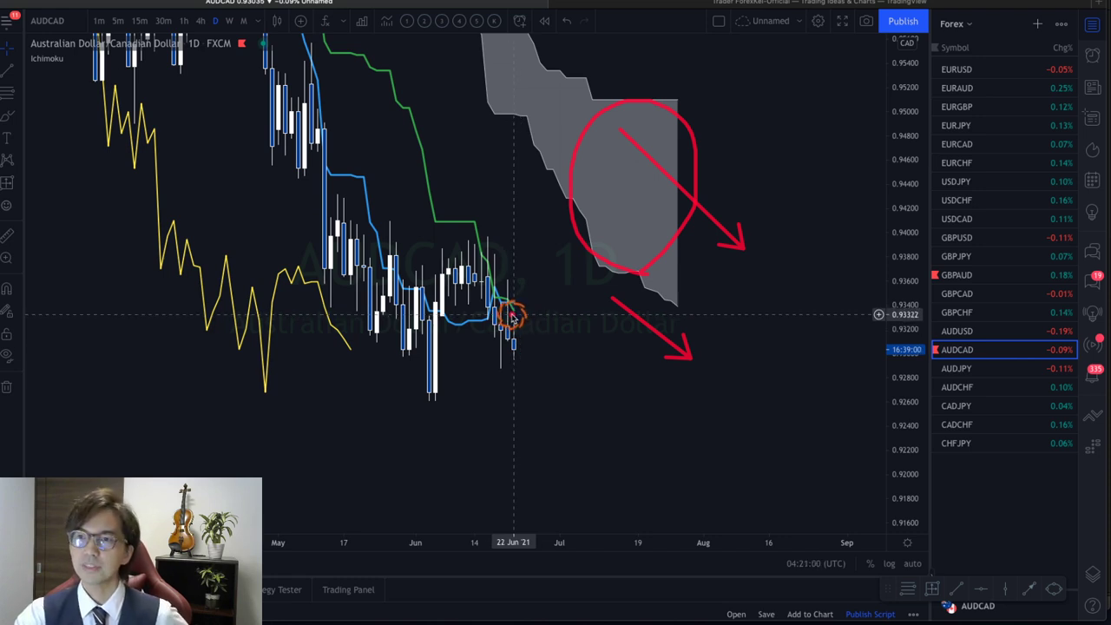
pyautogui.moveTo(533, 293); pyautogui.dragTo(545, 328)
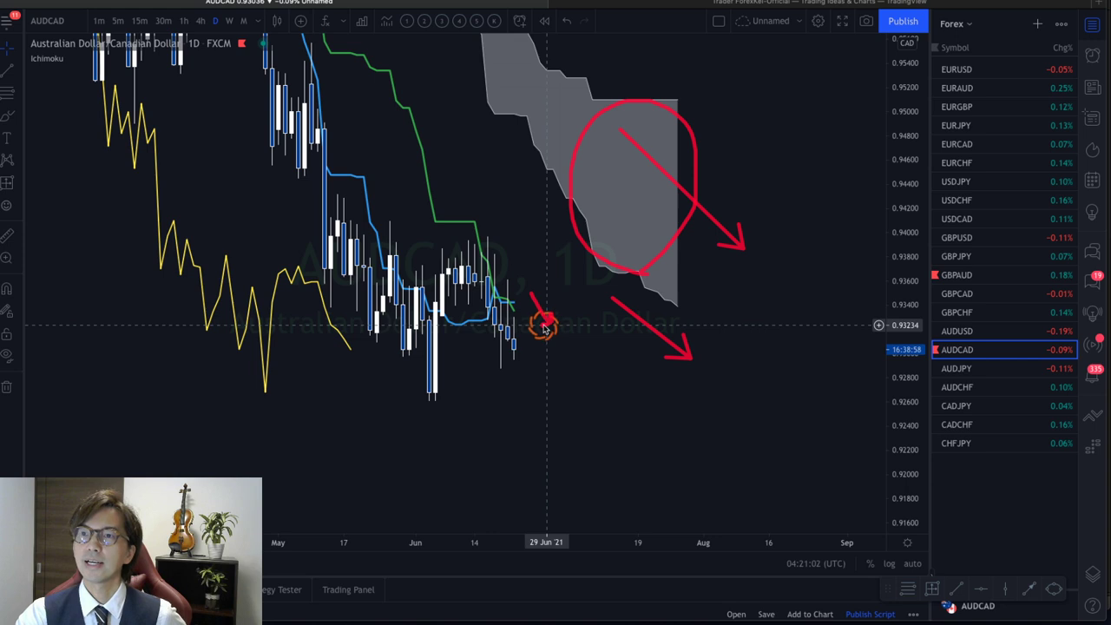
pyautogui.moveTo(350, 372)
pyautogui.mouseDown()
pyautogui.moveTo(322, 315)
pyautogui.moveTo(378, 360)
pyautogui.moveTo(369, 365)
pyautogui.mouseUp()
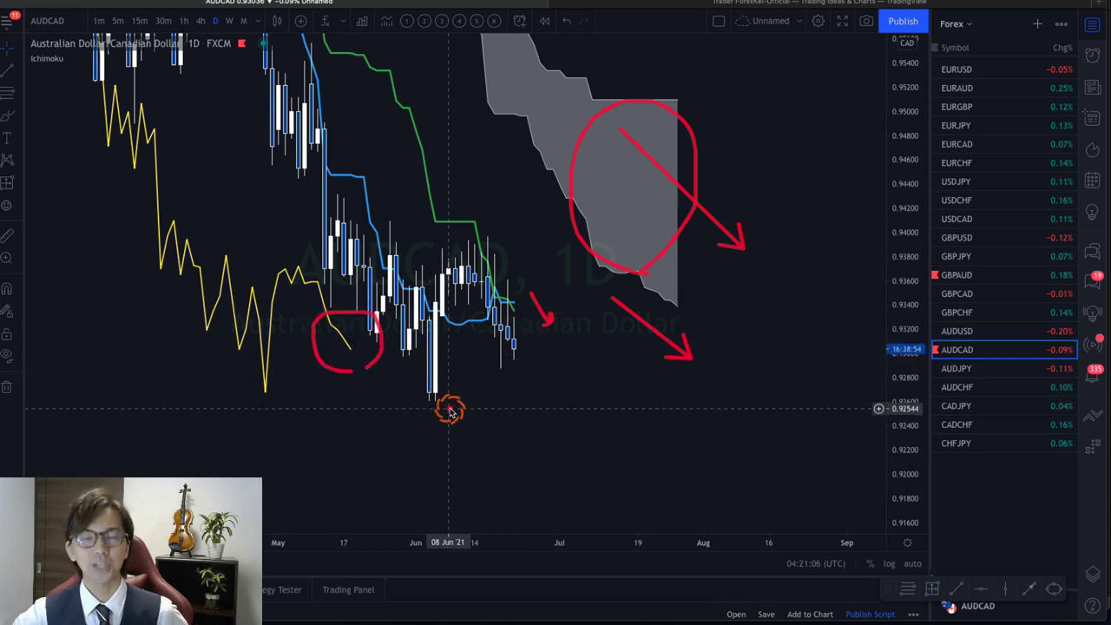
pyautogui.hotkey('ctrl', 'alt', 'h')
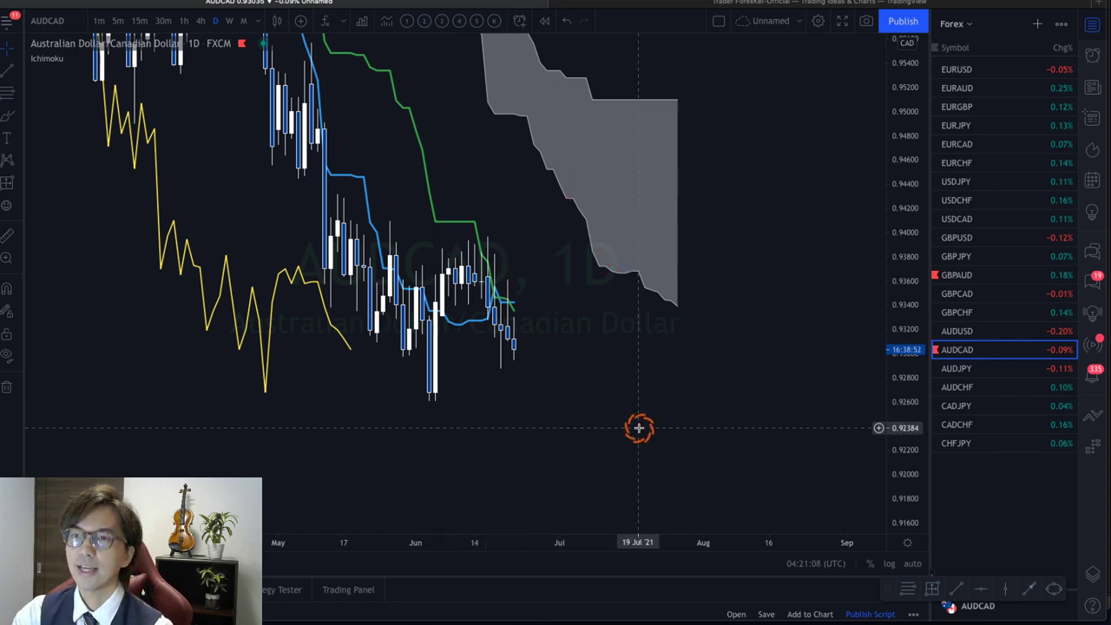
# - Show AUDCAD on the 1h timeframe and temporarily mark the cloud and green line with downward arrows and the yellow line's end with a circle
pyautogui.click(185, 22)
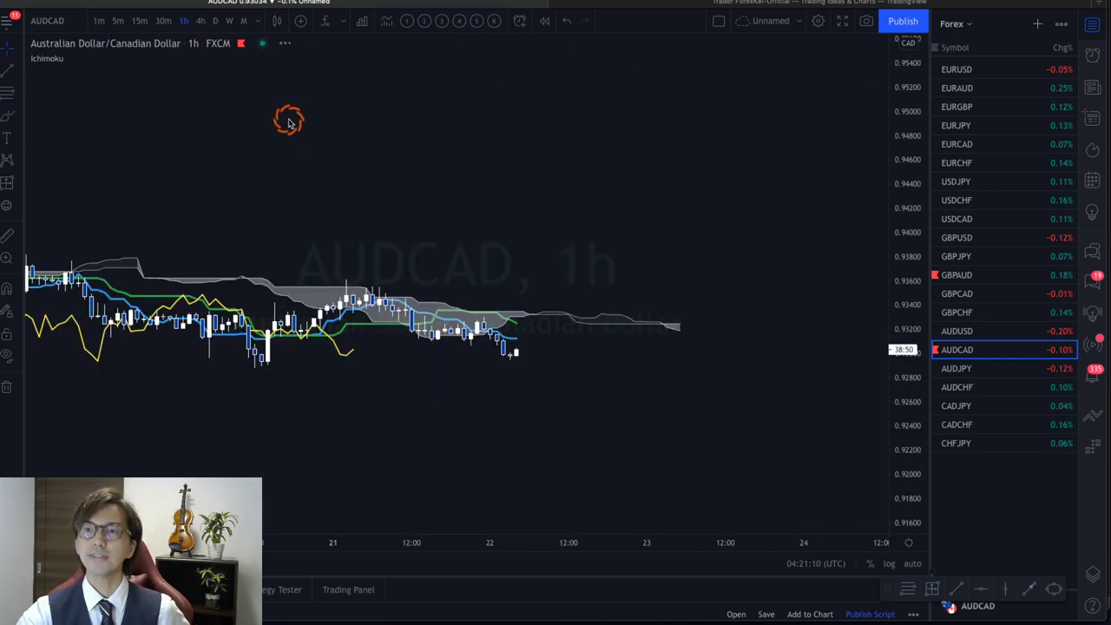
pyautogui.moveTo(900, 463); pyautogui.dragTo(791, 310)
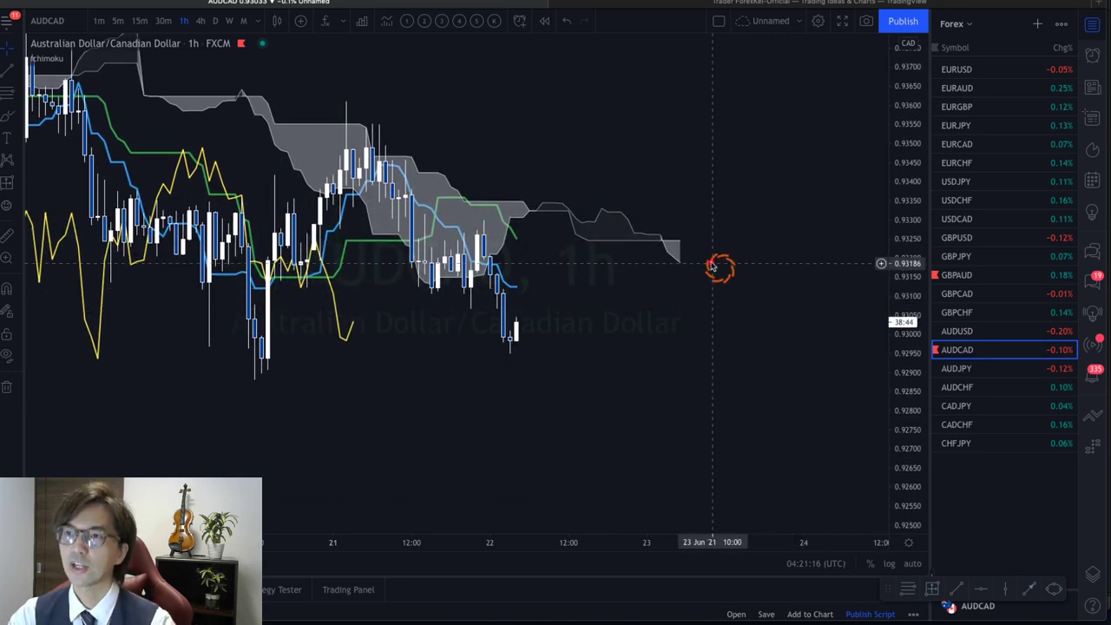
pyautogui.moveTo(660, 262)
pyautogui.mouseDown()
pyautogui.moveTo(698, 290)
pyautogui.moveTo(704, 276)
pyautogui.mouseUp()
pyautogui.moveTo(535, 222)
pyautogui.mouseDown()
pyautogui.moveTo(558, 253)
pyautogui.moveTo(552, 262)
pyautogui.mouseUp()
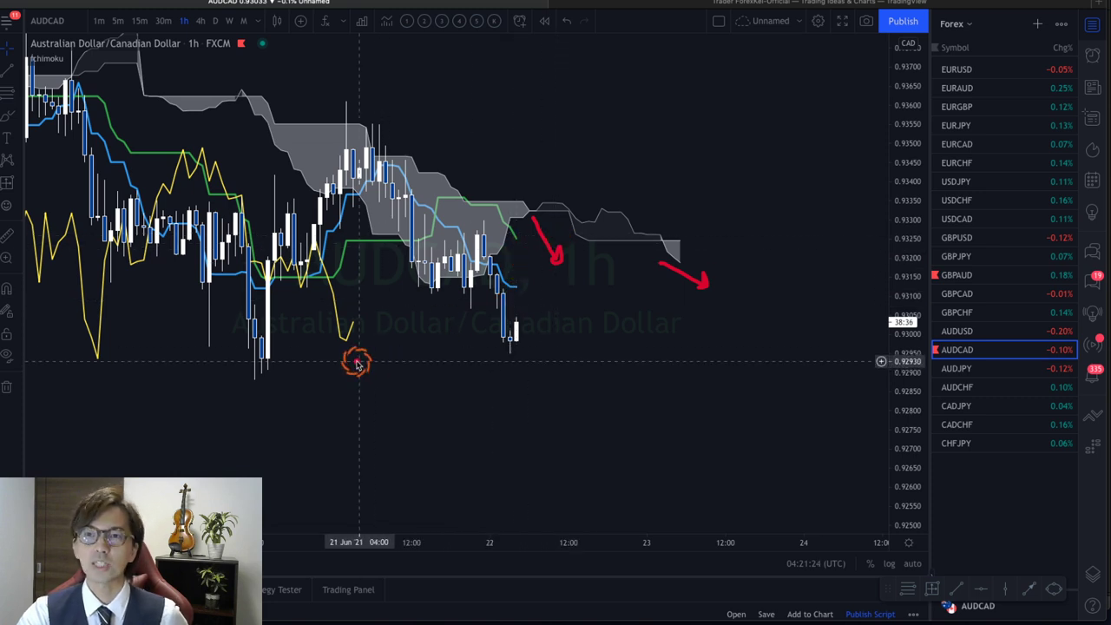
pyautogui.moveTo(354, 363)
pyautogui.mouseDown()
pyautogui.moveTo(384, 317)
pyautogui.moveTo(356, 380)
pyautogui.mouseUp()
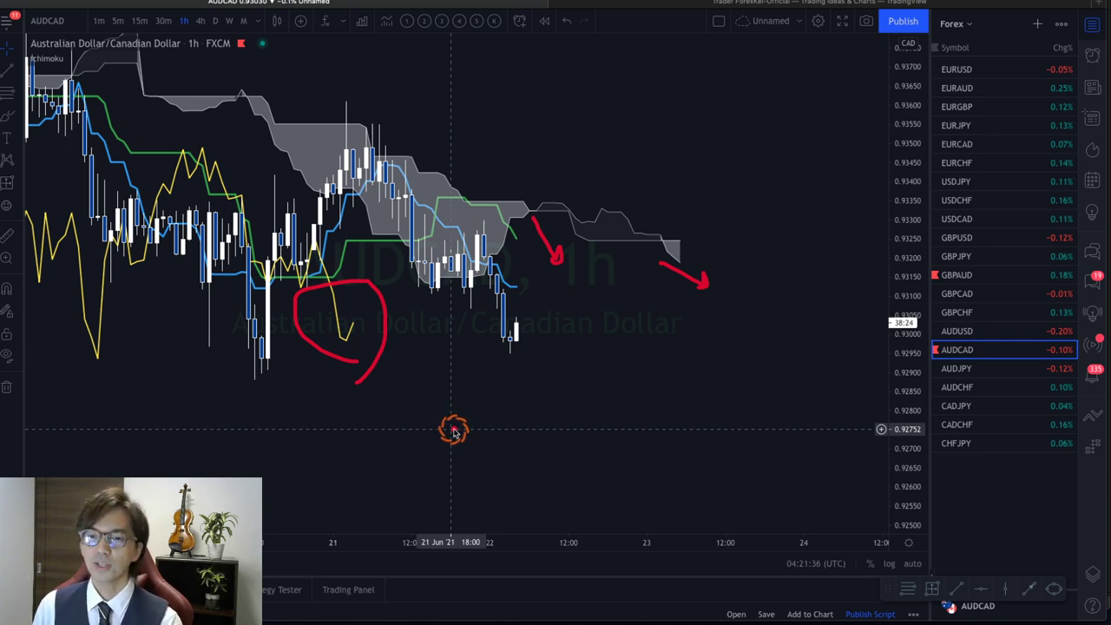
pyautogui.press('Escape')
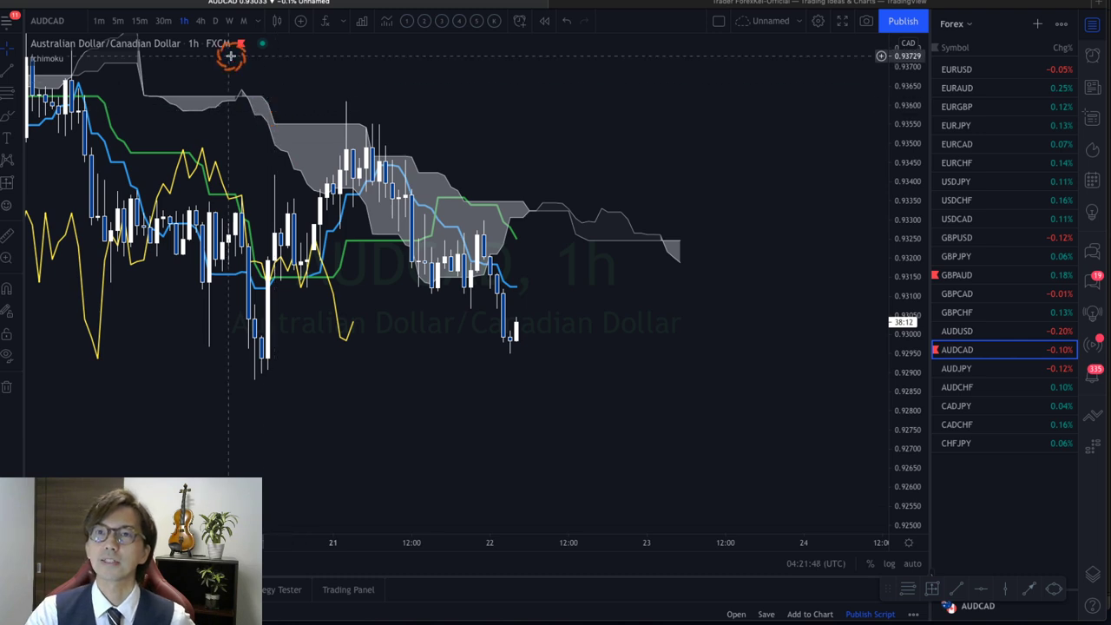
# - Show AUDCAD on the daily timeframe and draw a horizontal line at 0.92882 along the 18 Jun candle's low
pyautogui.click(216, 22)
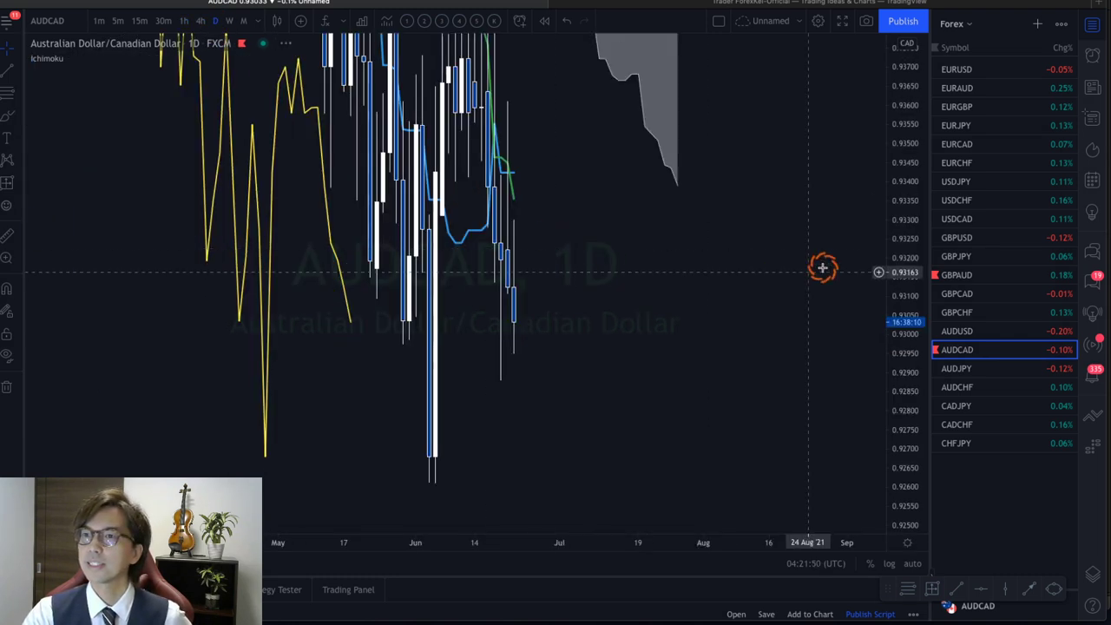
pyautogui.moveTo(880, 250); pyautogui.dragTo(560, 285)
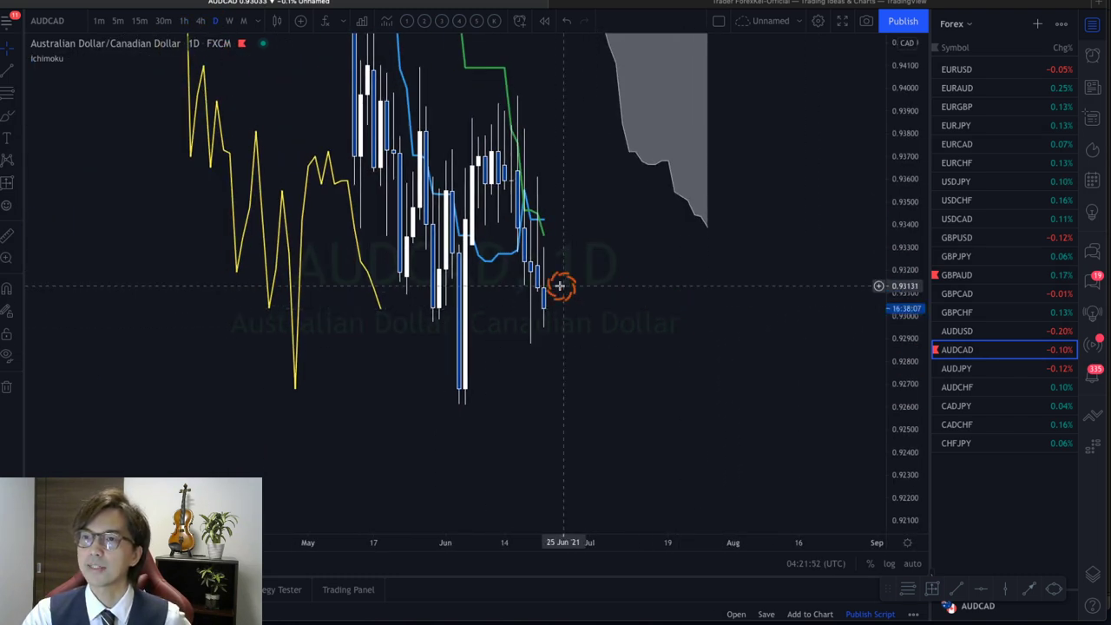
pyautogui.click(516, 342)
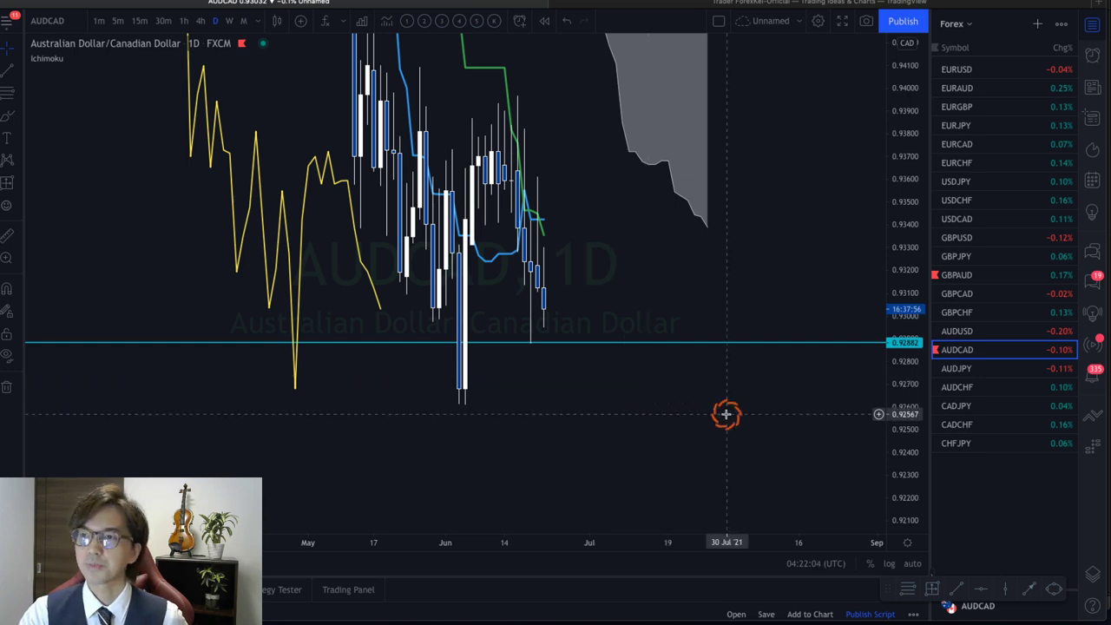
pyautogui.moveTo(695, 542); pyautogui.dragTo(855, 439)
pyautogui.moveTo(922, 447); pyautogui.dragTo(906, 363)
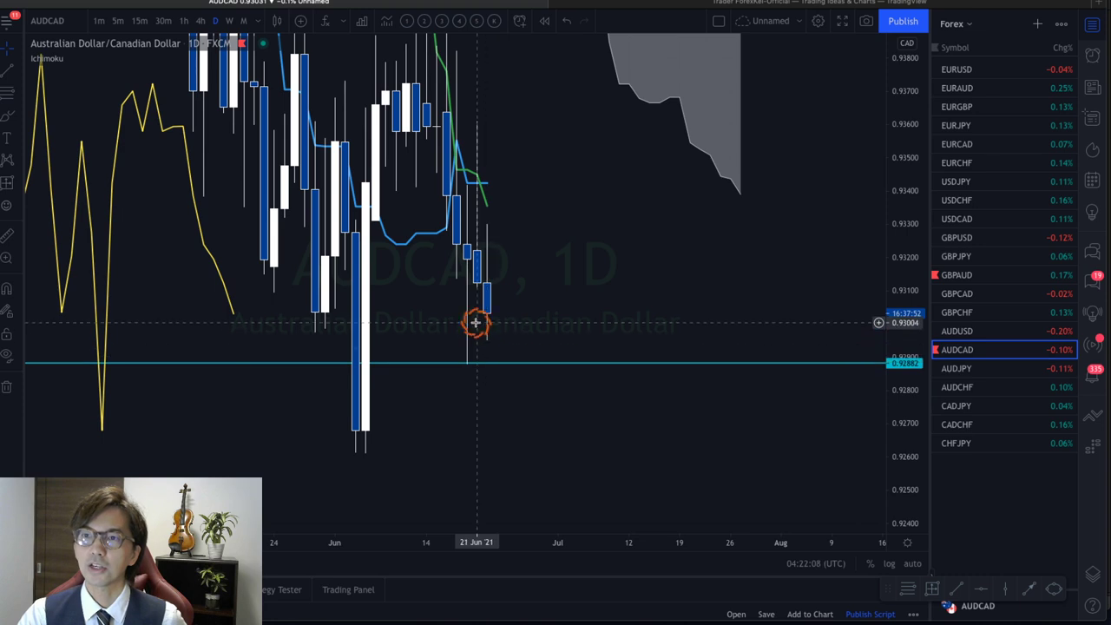
# - Examine the 18 Jun candle's body and its lower wick down to the horizontal line on AUDCAD's daily chart
pyautogui.moveTo(570, 301); pyautogui.dragTo(563, 292)
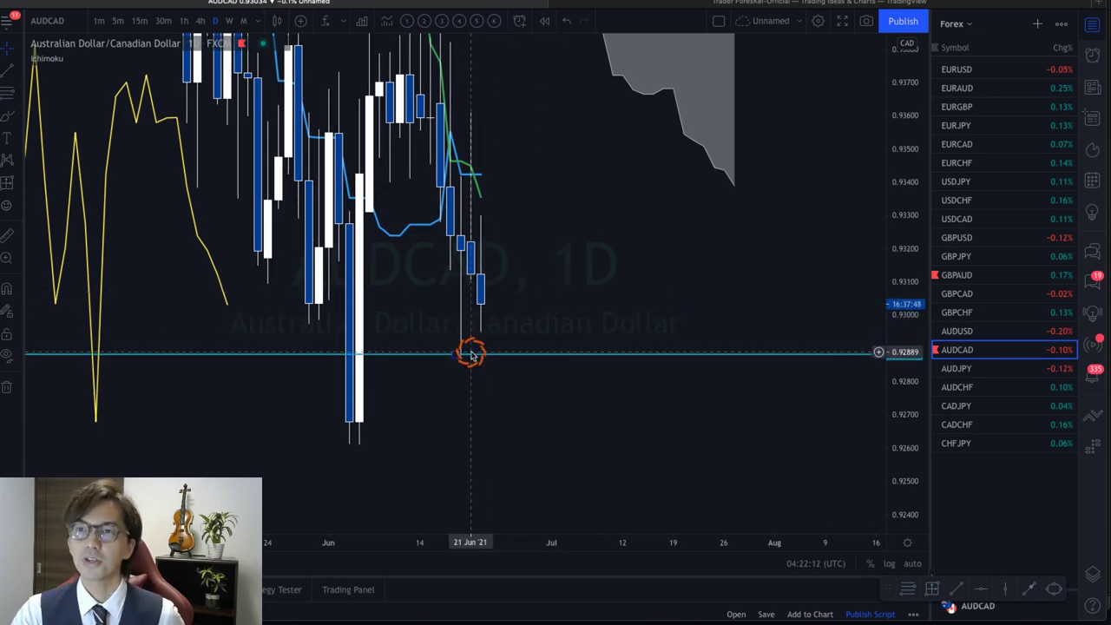
pyautogui.click(456, 267)
pyautogui.click(462, 393)
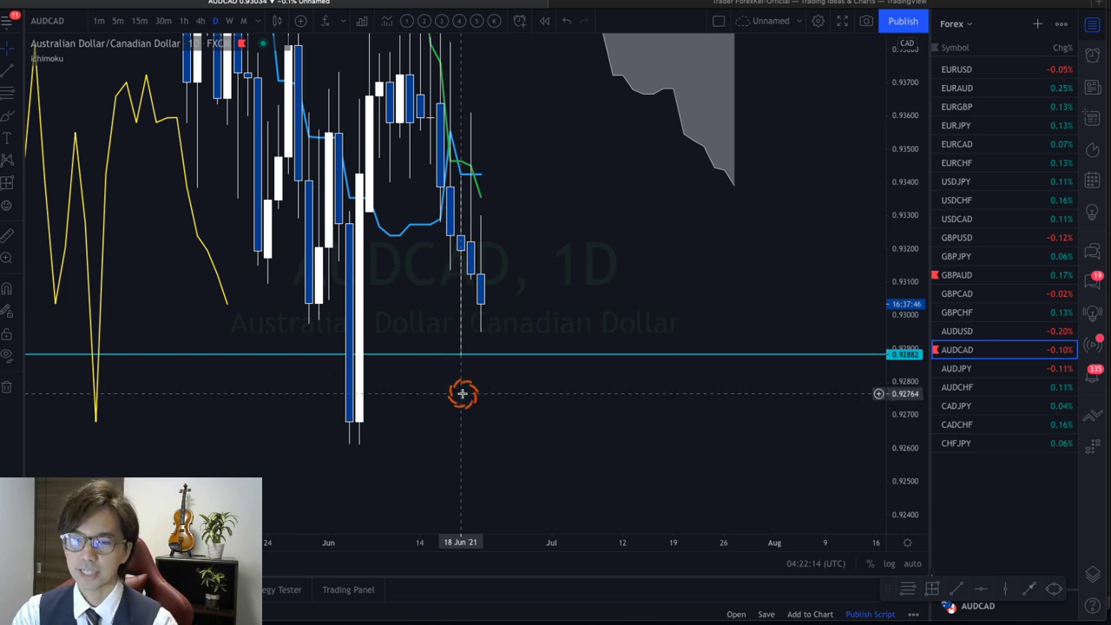
pyautogui.click(453, 249)
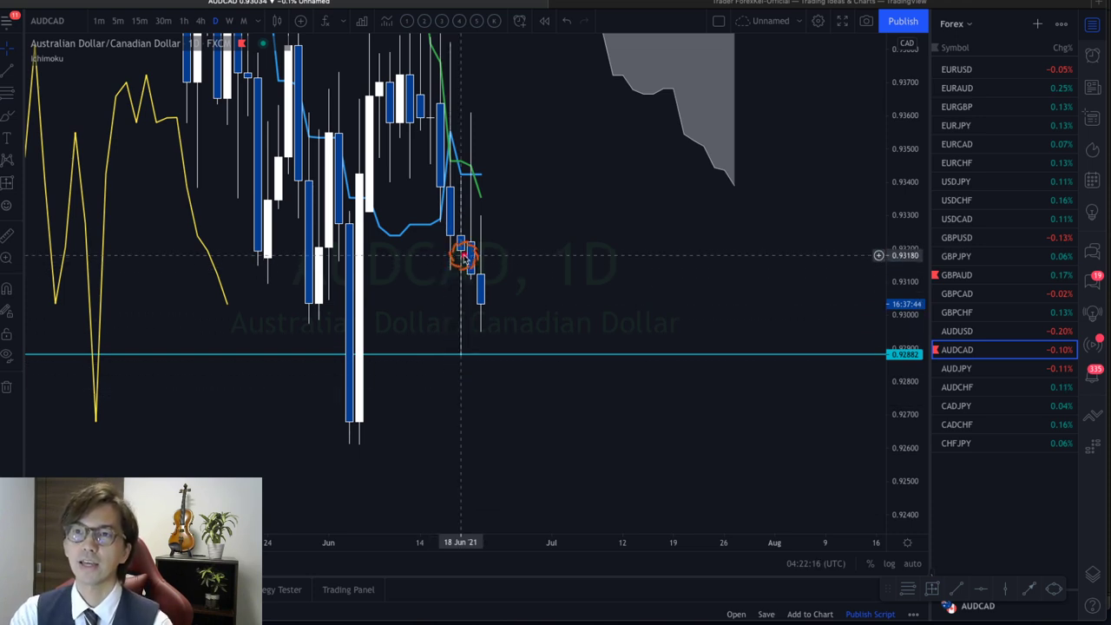
pyautogui.click(456, 342)
pyautogui.click(459, 270)
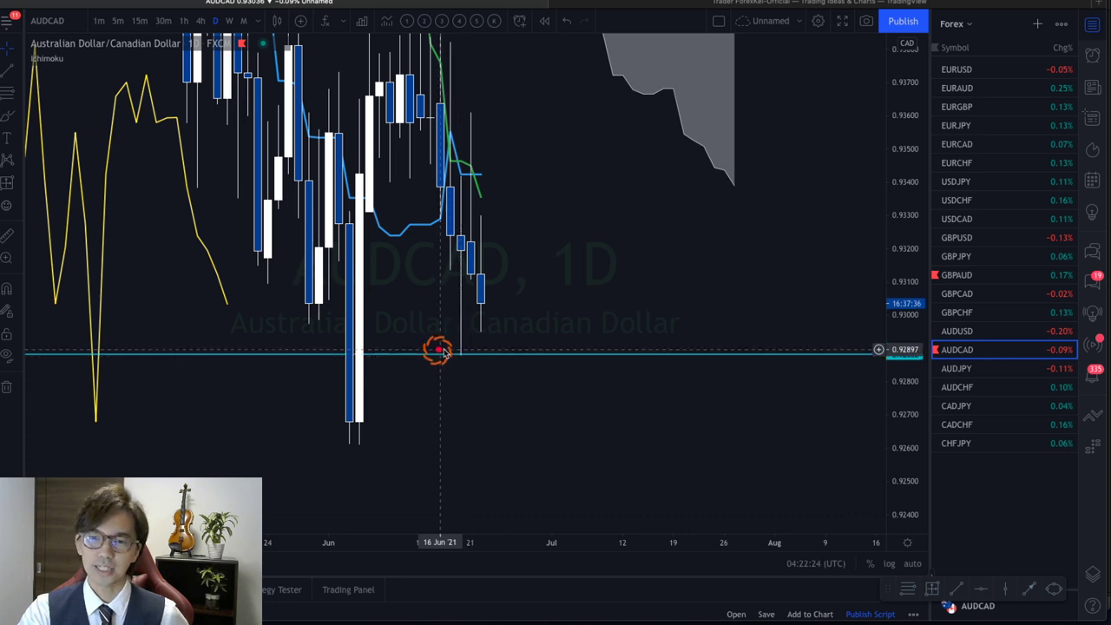
# - Measure from AUDCAD's current price down to the horizontal line, remove the measurement, and temporarily mark the break with a downward arrow labelled S
pyautogui.moveTo(486, 303)
pyautogui.mouseDown()
pyautogui.moveTo(507, 349)
pyautogui.moveTo(538, 303)
pyautogui.mouseUp()
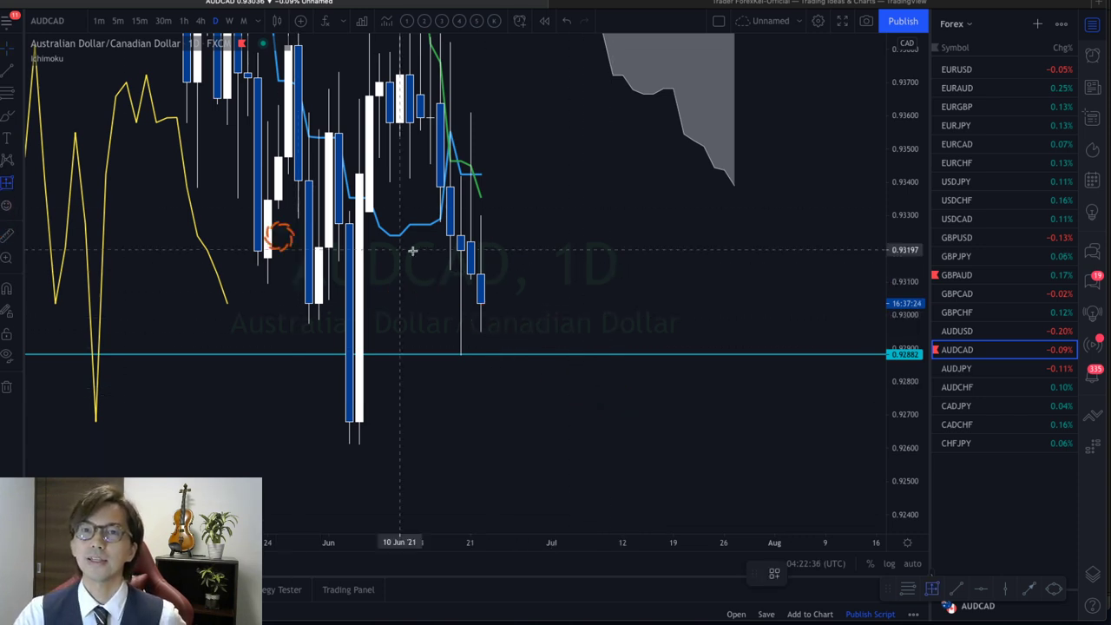
pyautogui.keyDown('shift'); pyautogui.click(510, 304); pyautogui.keyUp('shift')
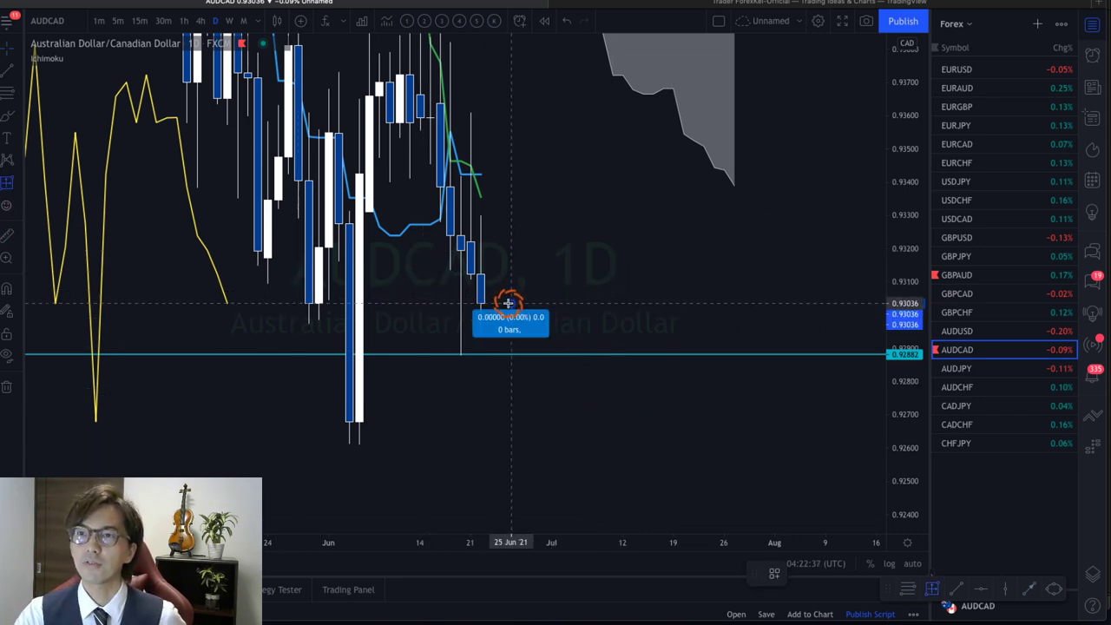
pyautogui.click(509, 353)
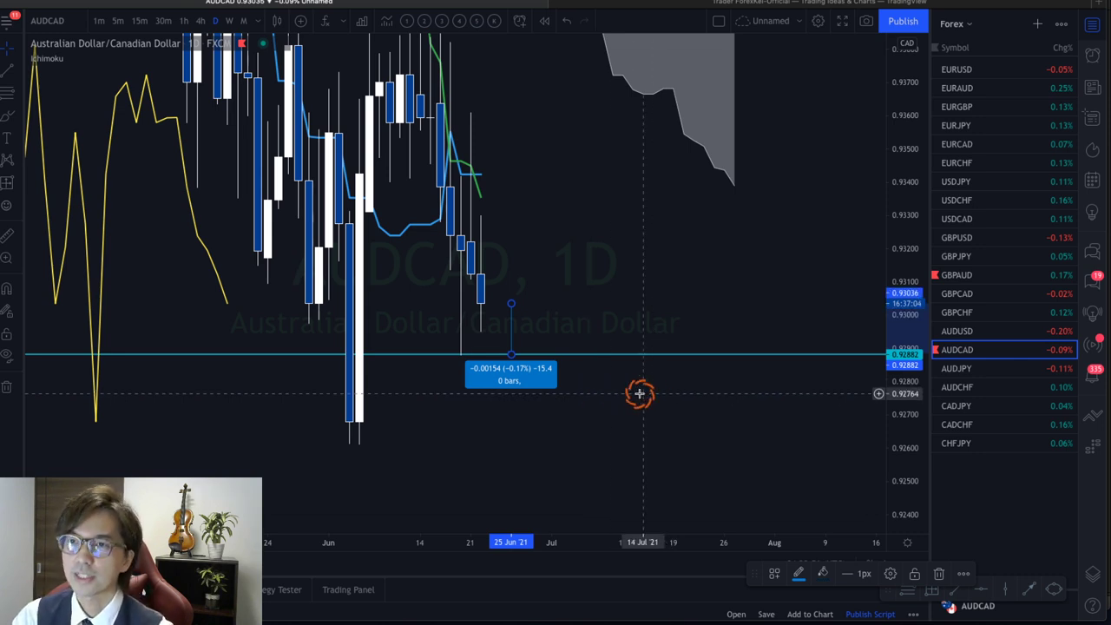
pyautogui.click(512, 338)
pyautogui.moveTo(492, 312)
pyautogui.mouseDown()
pyautogui.moveTo(521, 382)
pyautogui.moveTo(546, 365)
pyautogui.moveTo(578, 365)
pyautogui.moveTo(564, 387)
pyautogui.mouseUp()
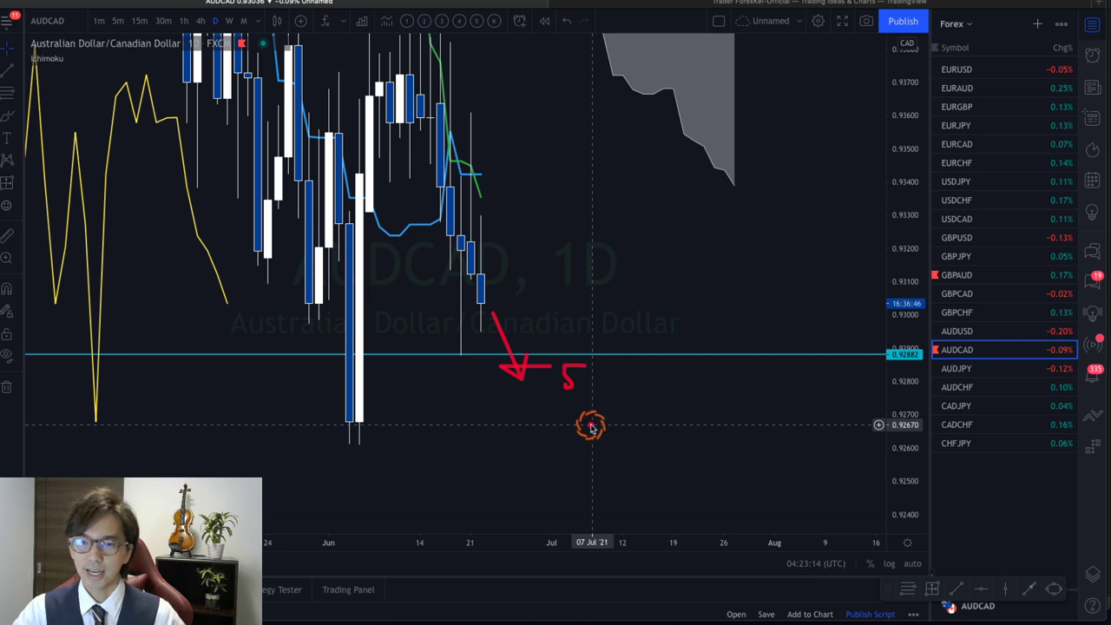
pyautogui.press('Escape')
# - Show GBPAUD's daily chart back to 2020 and draw a horizontal line at 1.85276 along the earlier high before November
pyautogui.click(1007, 274)
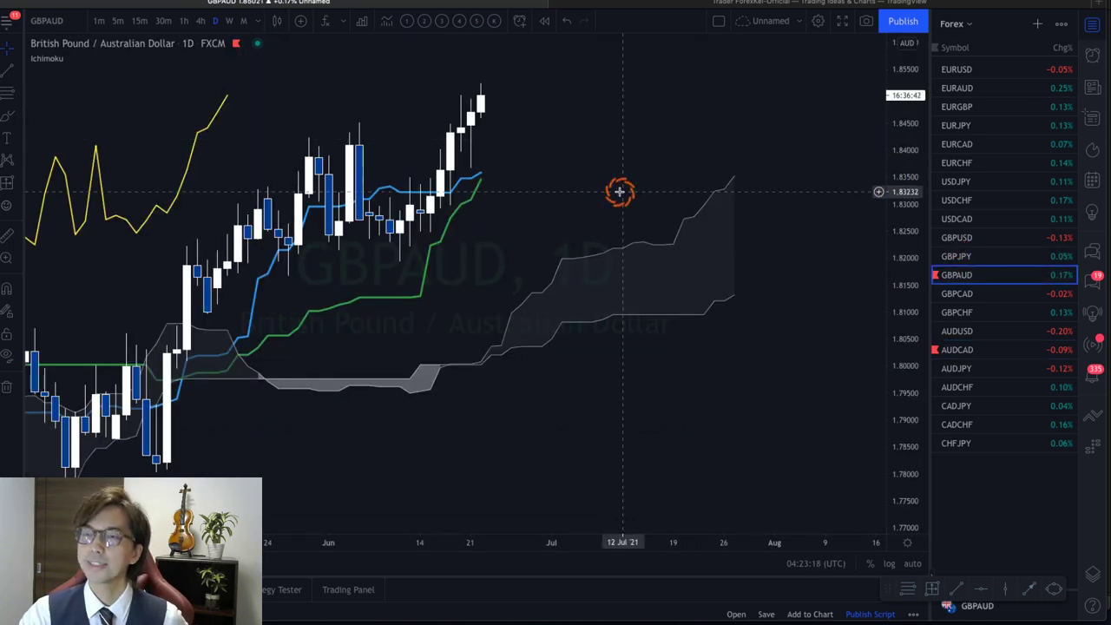
pyautogui.moveTo(897, 156); pyautogui.dragTo(897, 242)
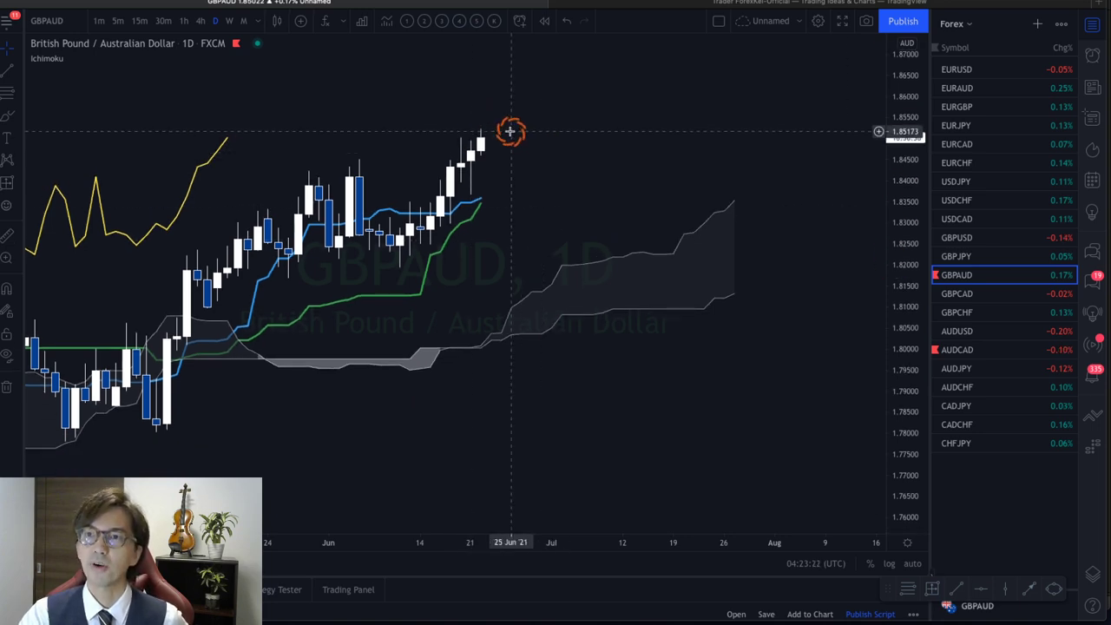
pyautogui.moveTo(347, 538); pyautogui.dragTo(703, 538)
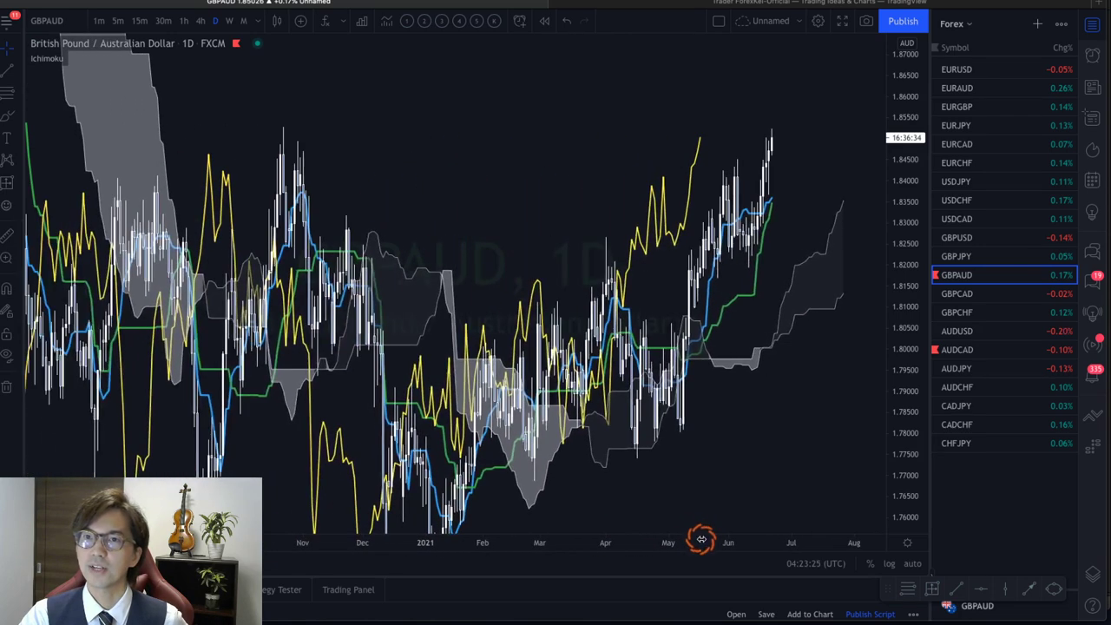
pyautogui.click(335, 128)
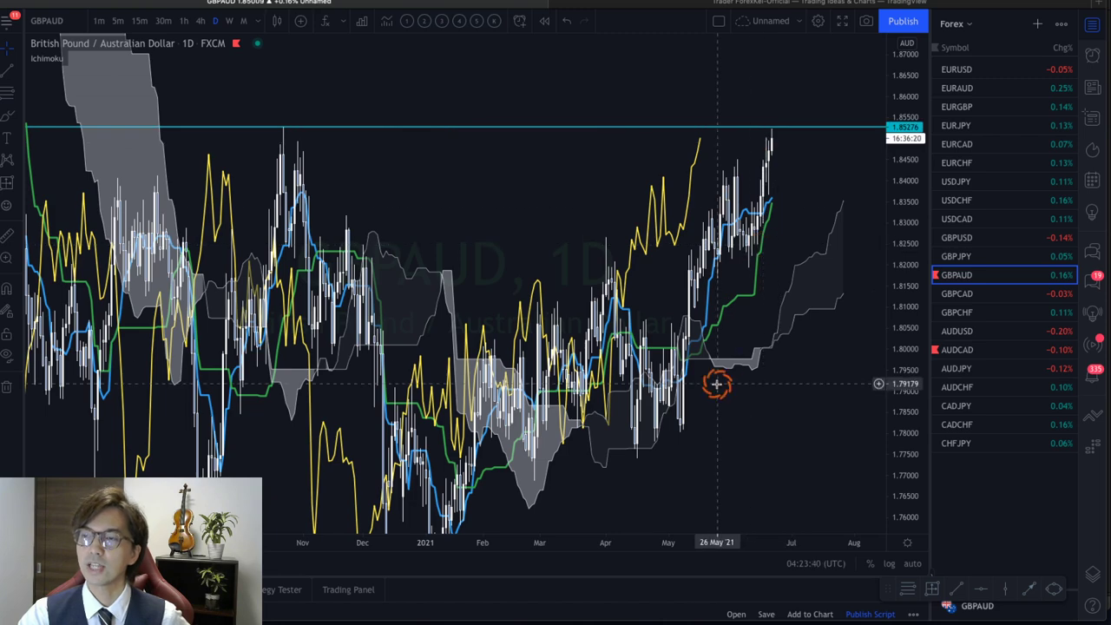
# - Temporarily mark a possible pullback from the horizontal line with a downward arrow at GBPAUD's latest daily candle
pyautogui.moveTo(674, 533); pyautogui.dragTo(287, 507)
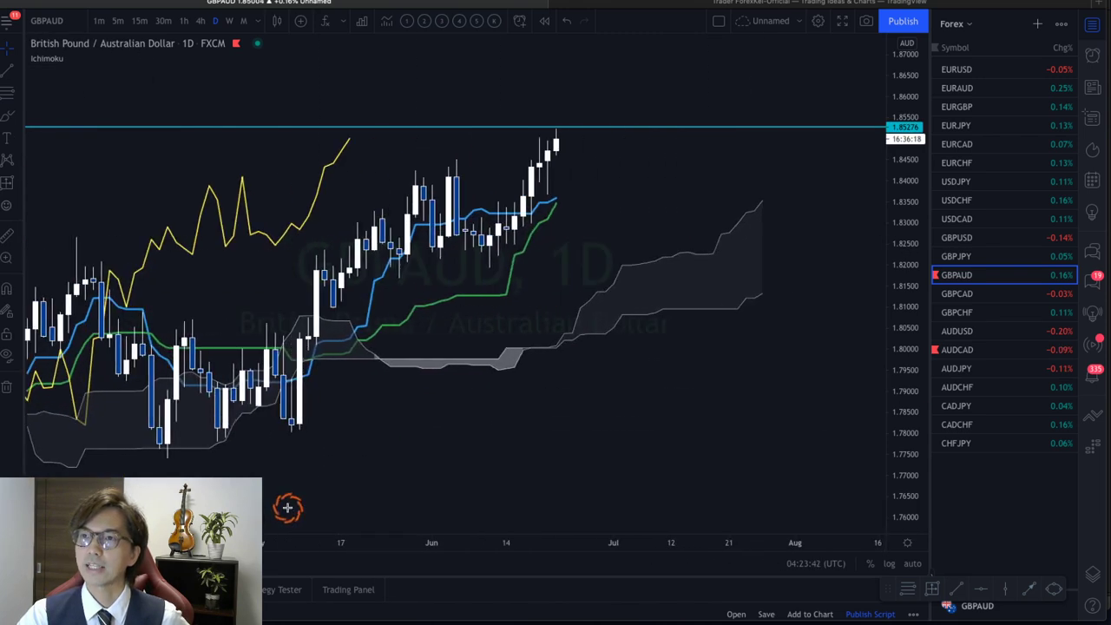
pyautogui.moveTo(905, 442); pyautogui.dragTo(756, 317)
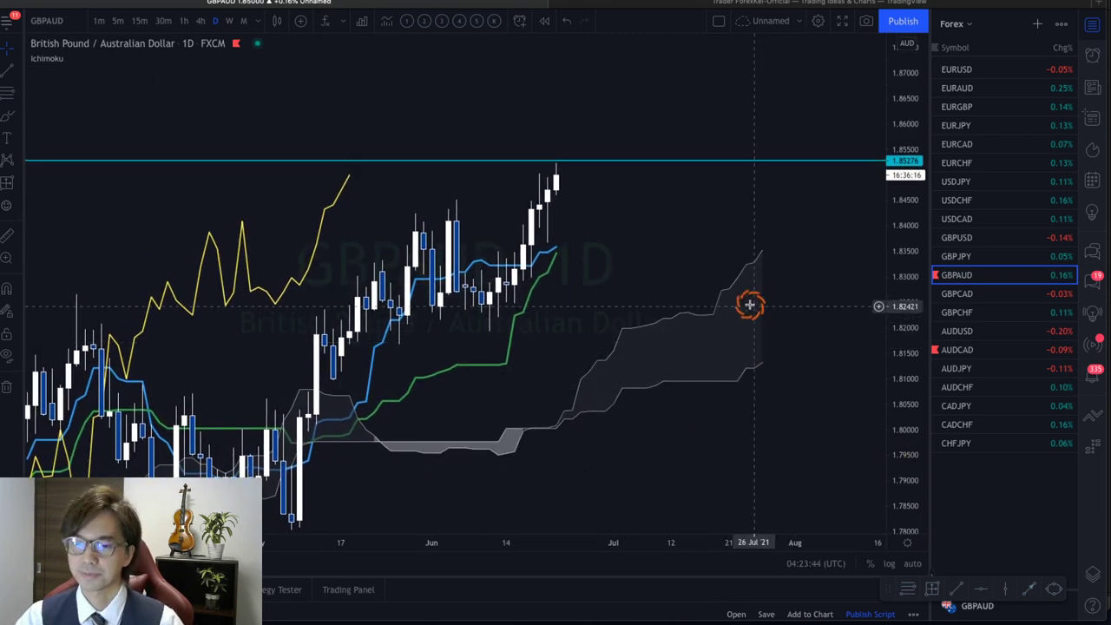
pyautogui.moveTo(565, 166); pyautogui.dragTo(590, 204)
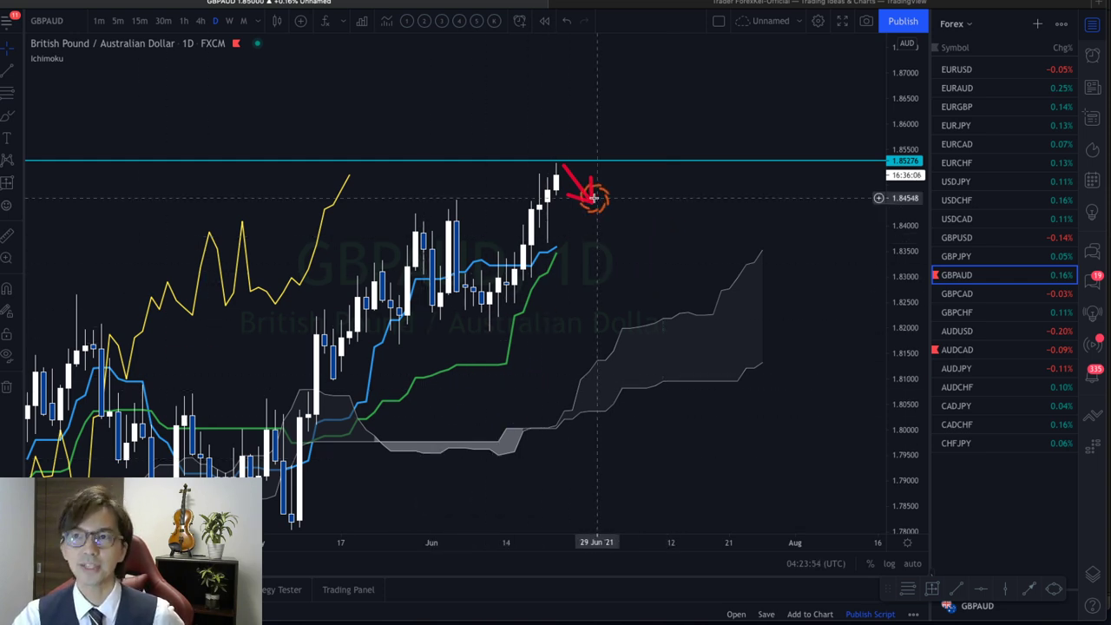
# - Show GBPAUD on the 1h timeframe and temporarily sketch an upward stroke from the latest candle through the horizontal line
pyautogui.click(184, 19)
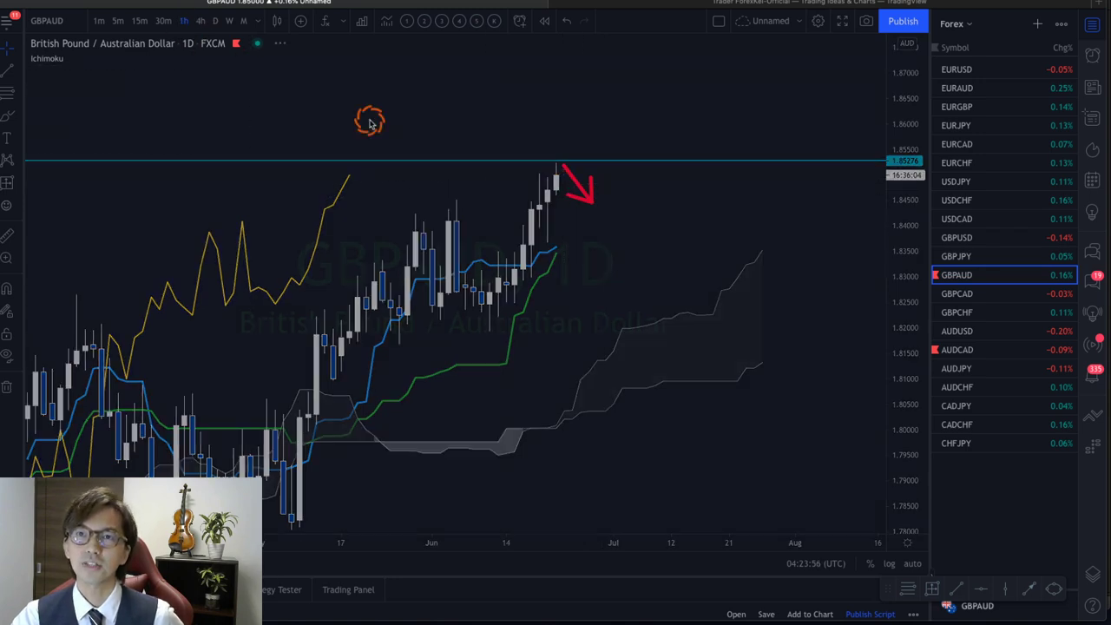
pyautogui.moveTo(911, 445); pyautogui.dragTo(893, 179)
pyautogui.moveTo(732, 320); pyautogui.dragTo(663, 420)
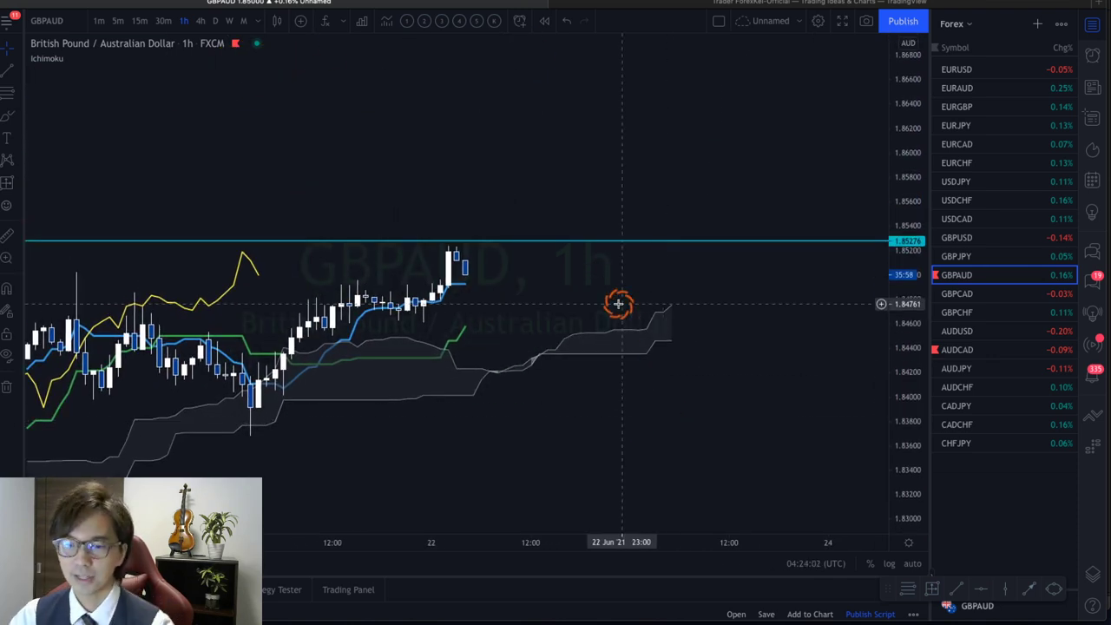
pyautogui.moveTo(467, 267); pyautogui.dragTo(498, 208)
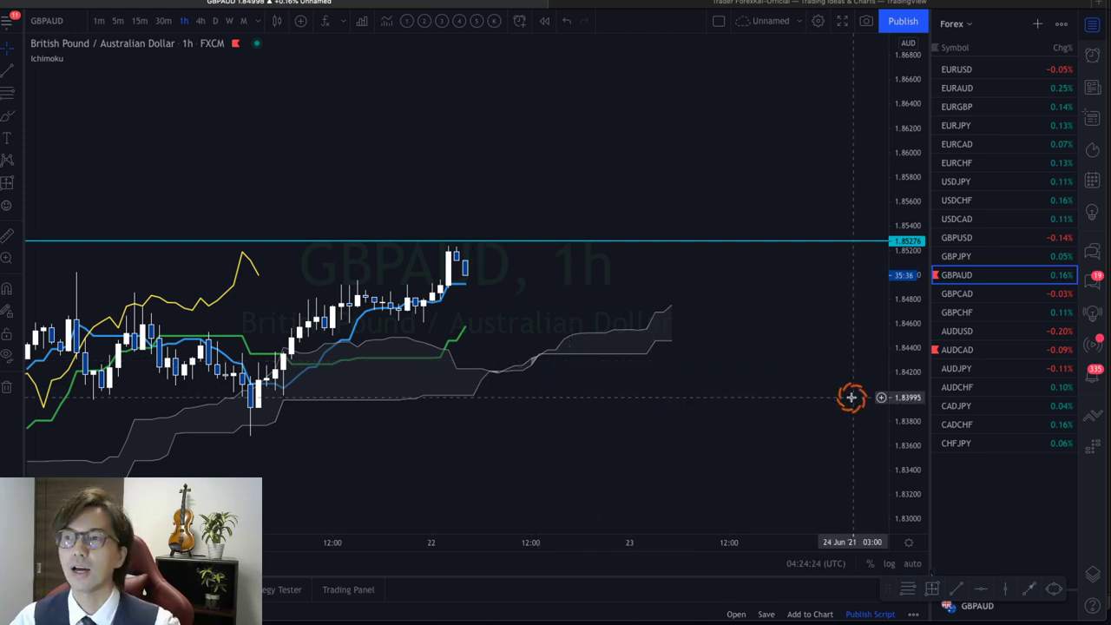
# - Temporarily mark GBPAUD's 1h cloud, green line and latest candle with upward arrows and the yellow line's end with a circle
pyautogui.moveTo(909, 438); pyautogui.dragTo(440, 173)
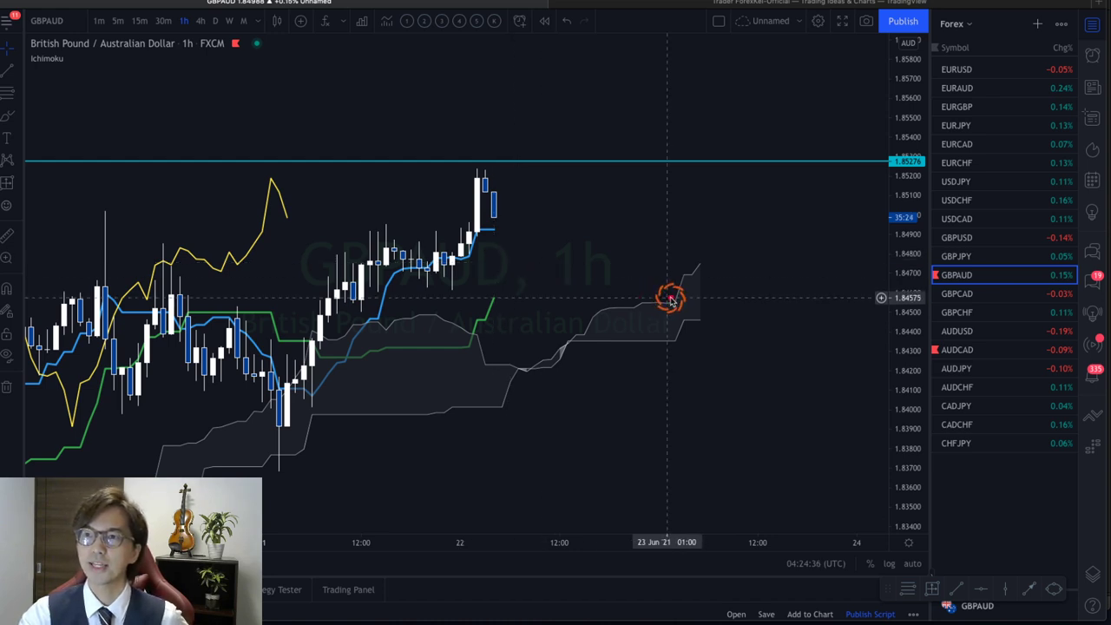
pyautogui.moveTo(662, 321); pyautogui.dragTo(759, 271)
pyautogui.moveTo(483, 363); pyautogui.dragTo(555, 272)
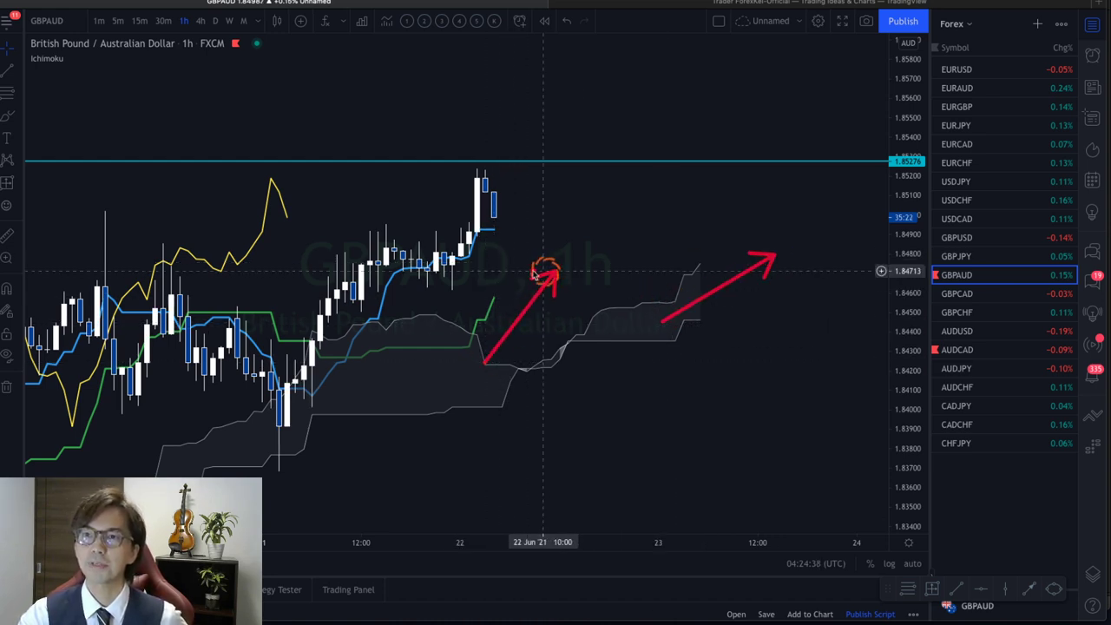
pyautogui.moveTo(280, 235); pyautogui.dragTo(305, 240)
pyautogui.moveTo(506, 208); pyautogui.dragTo(555, 114)
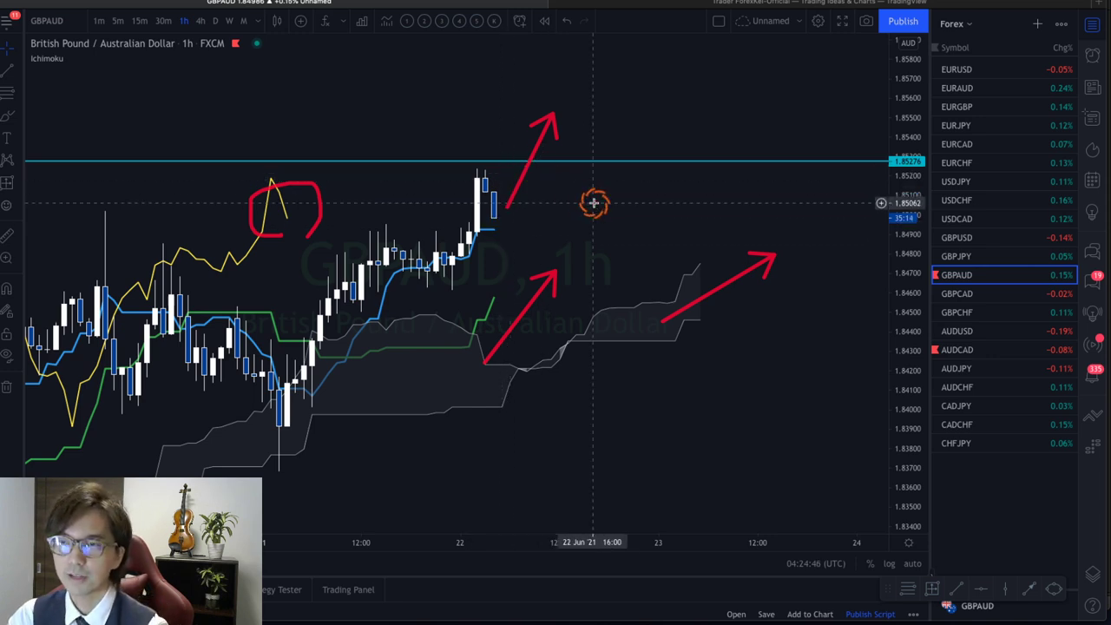
# - Measure from GBPAUD's current price up to the horizontal line, delete the measurement, and temporarily label the upward breakout arrow B
pyautogui.click(7, 183)
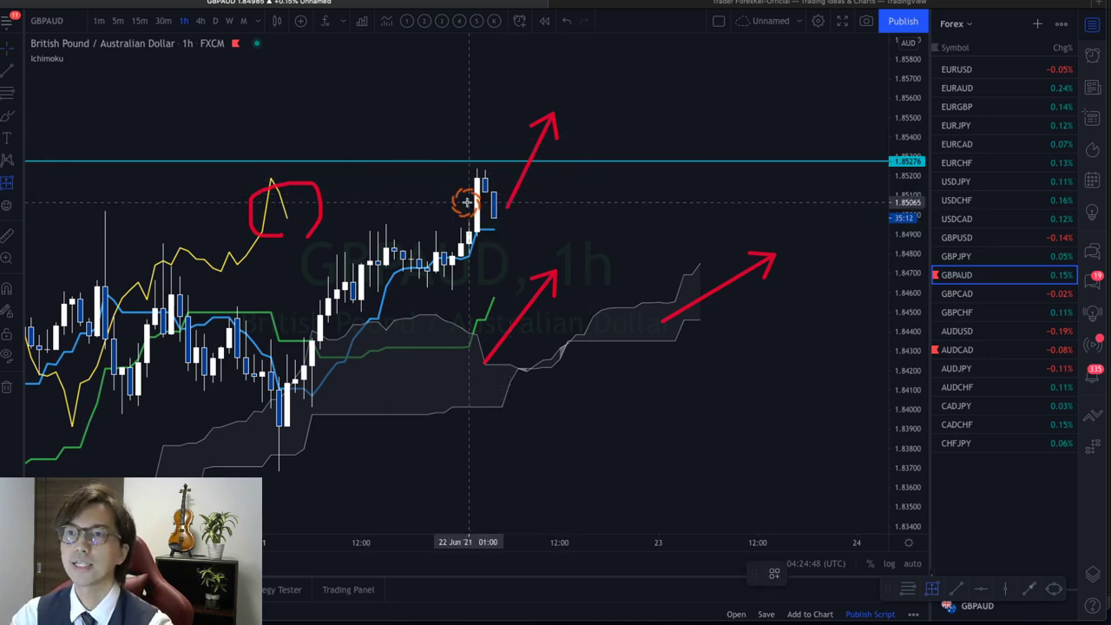
pyautogui.click(524, 216)
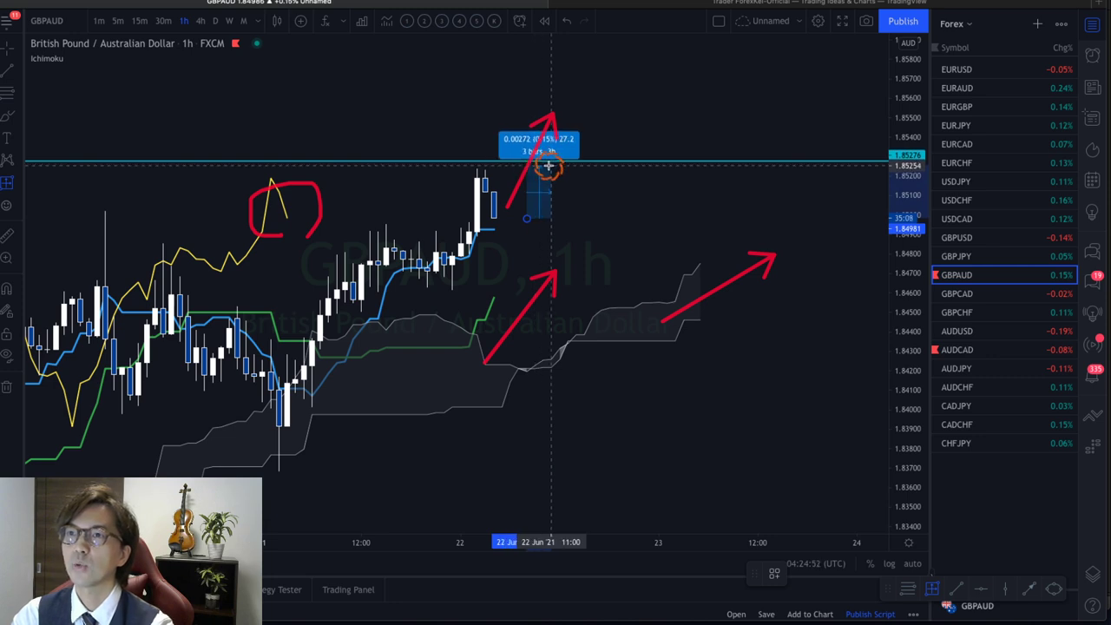
pyautogui.click(548, 163)
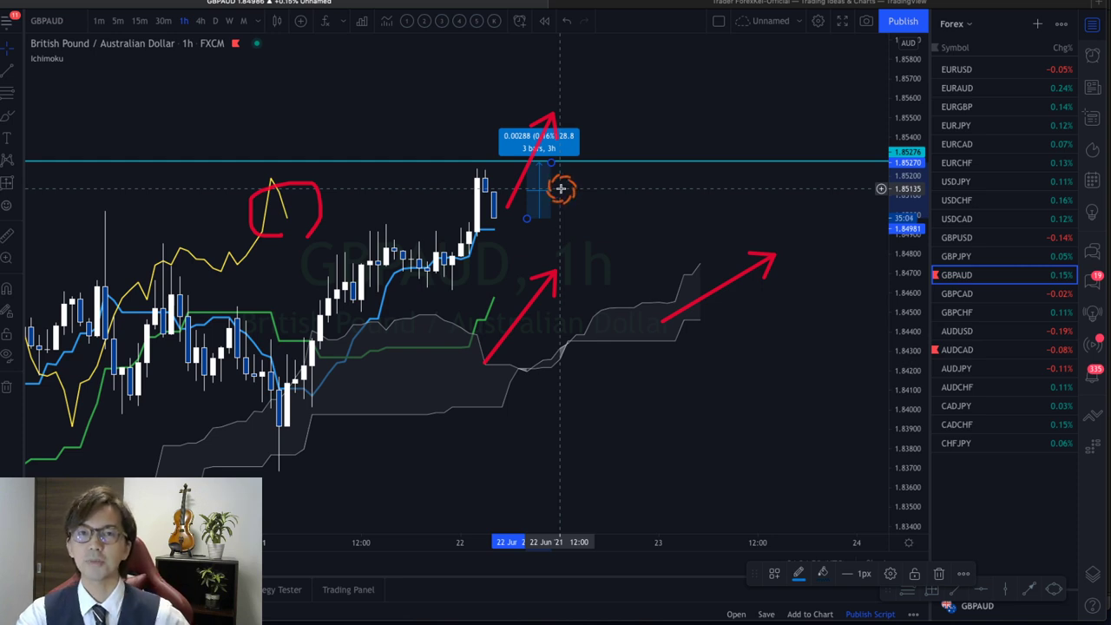
pyautogui.click(549, 187)
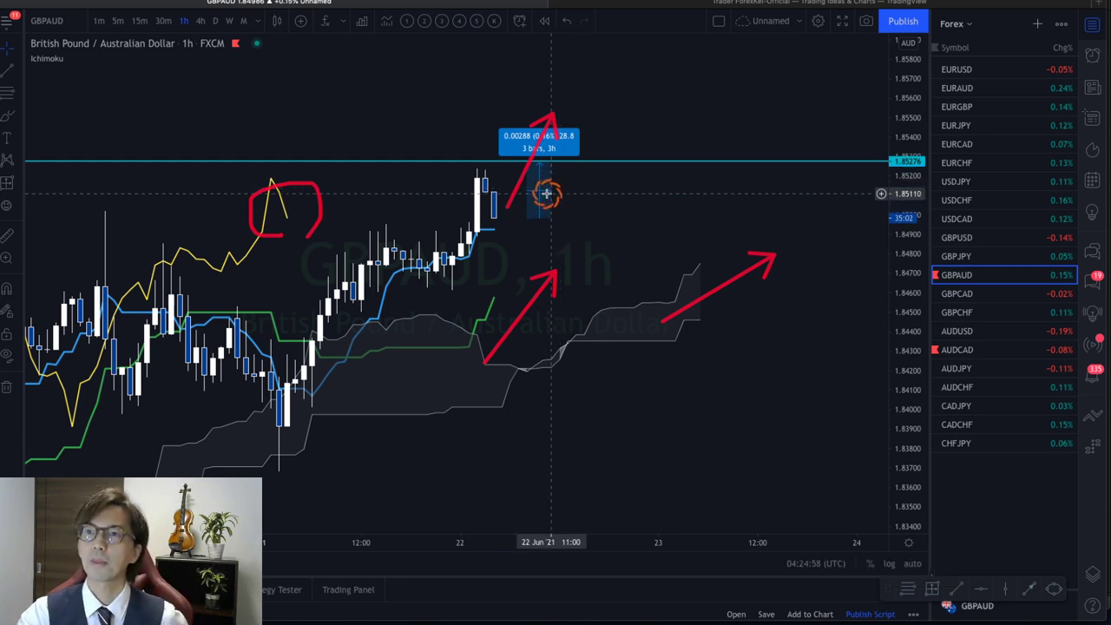
pyautogui.click(539, 191)
pyautogui.press('Delete')
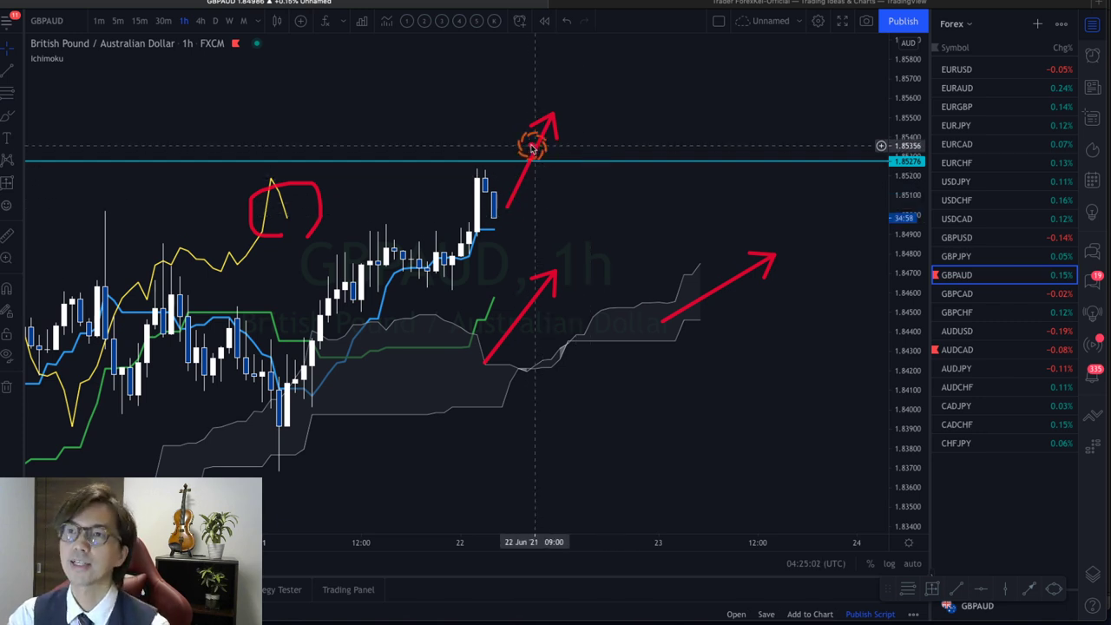
pyautogui.moveTo(575, 126); pyautogui.dragTo(584, 152)
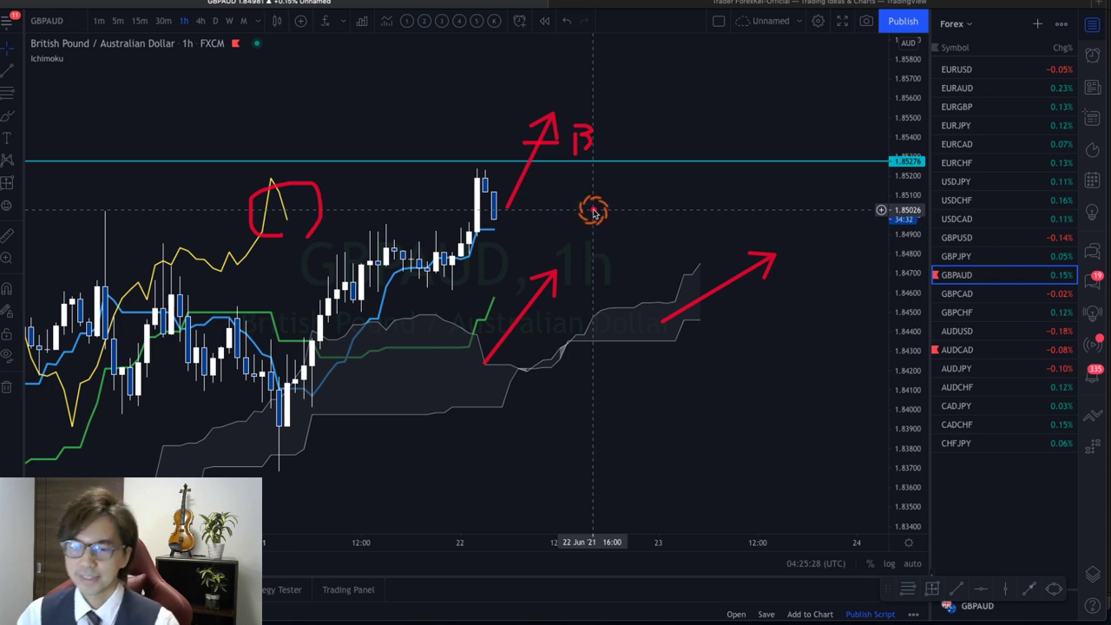
pyautogui.press('Escape')
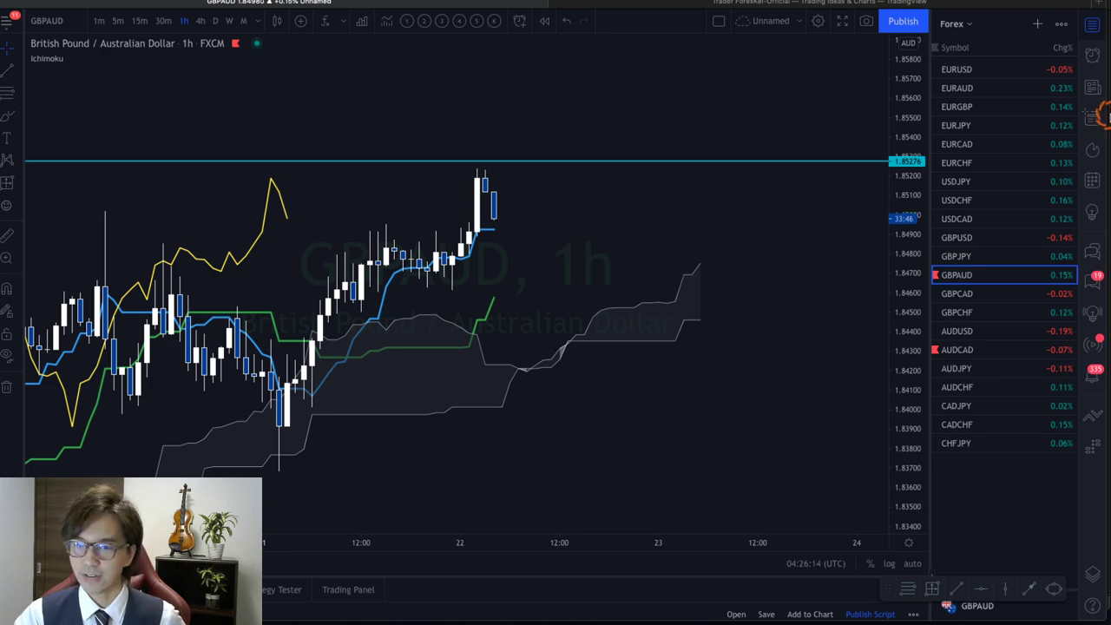
# - Switch to FXStreet's economic calendar and examine the events listed for Tuesday, June 22
pyautogui.hotkey('alt', 'Tab')
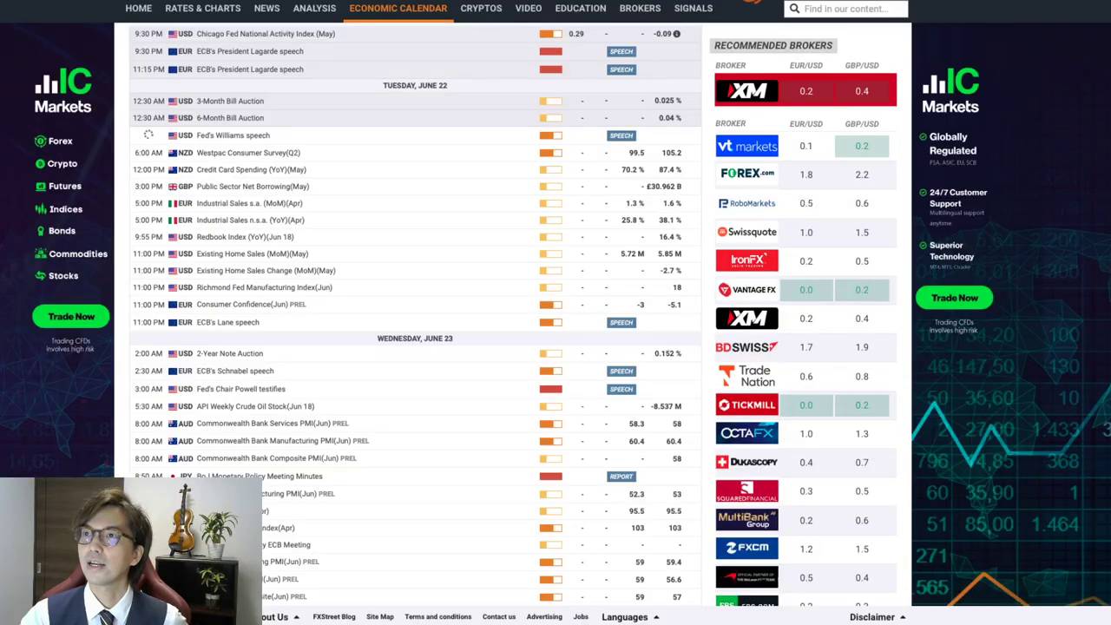
pyautogui.click(656, 90)
pyautogui.click(712, 165)
pyautogui.click(463, 82)
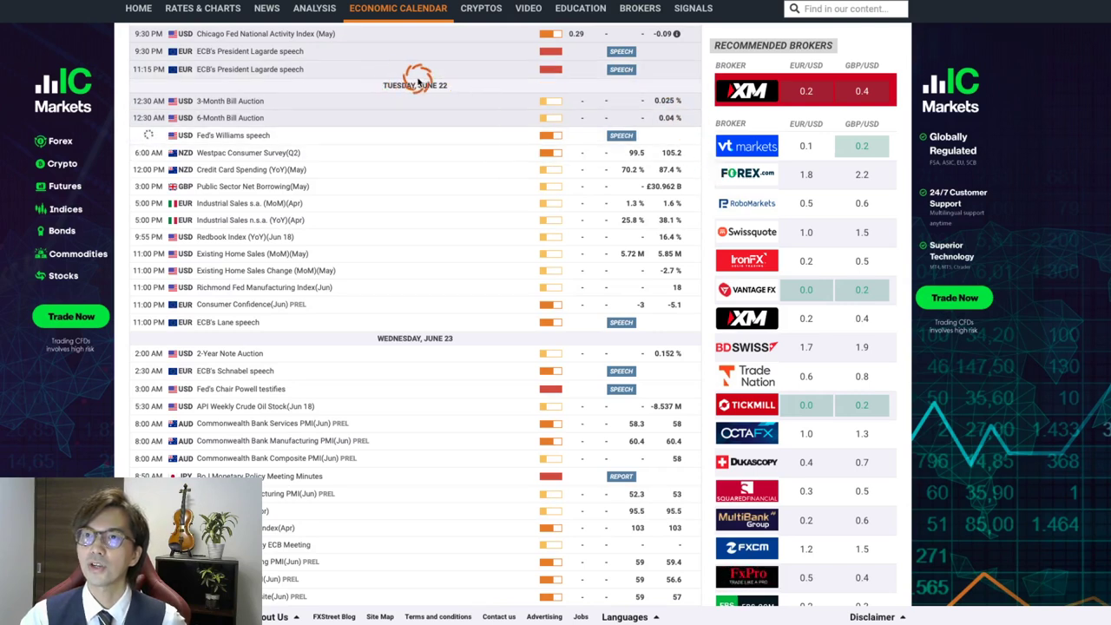